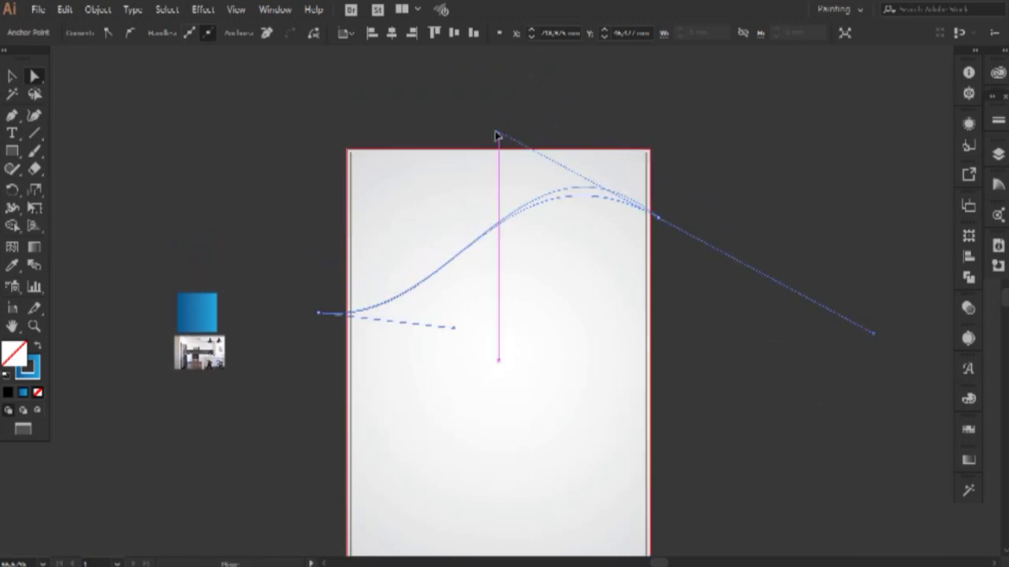
Duplicate the wavy curve a short distance below the original and thicken the copy's stroke to about 90 pt
{"action": "scroll", "coordinate": [686, 374], "scroll_direction": "down", "scroll_amount": 3}
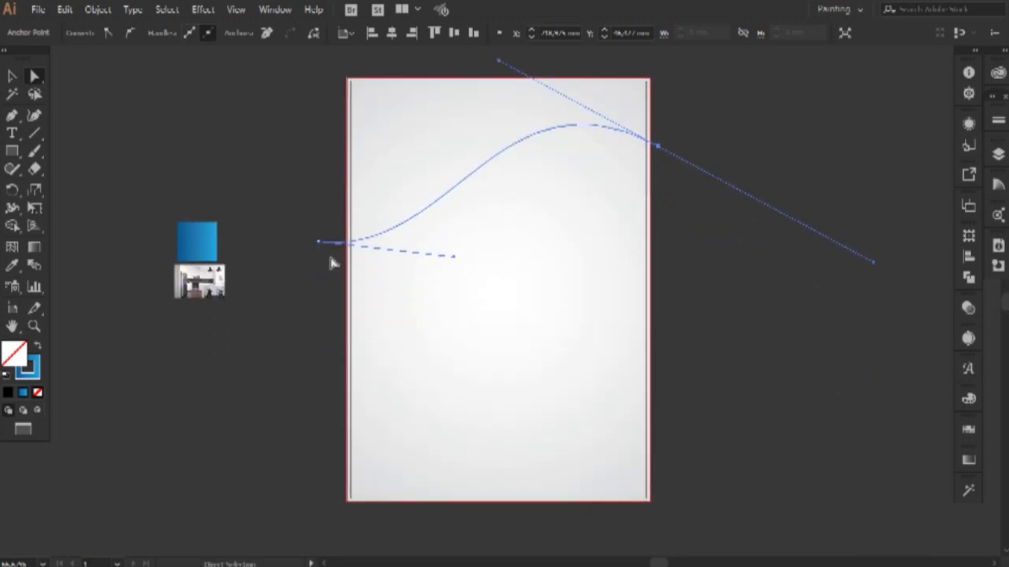
{"action": "key", "text": "v"}
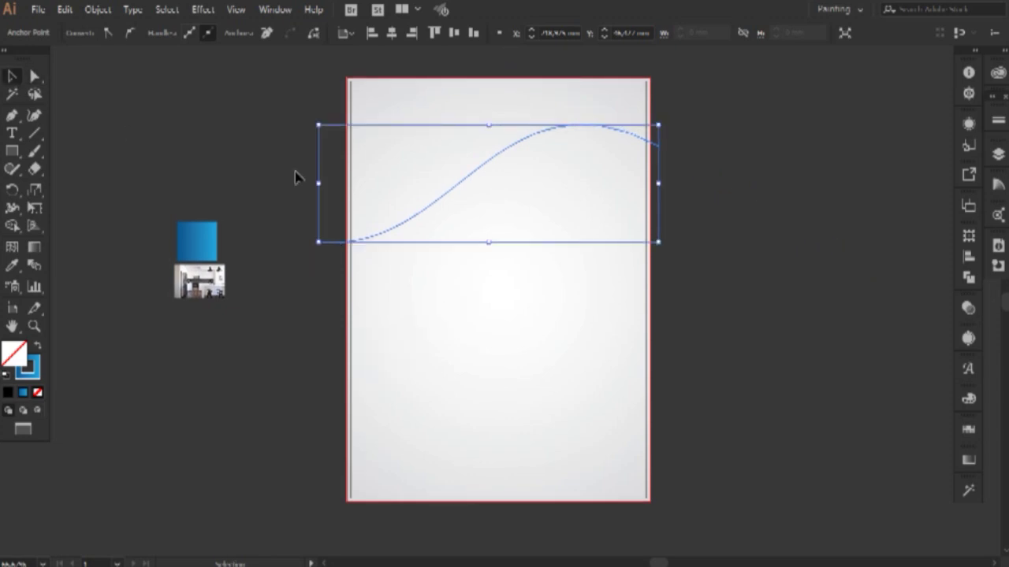
{"action": "left_click", "coordinate": [296, 178]}
{"action": "left_click_drag", "start_coordinate": [479, 172], "coordinate": [486, 231]}
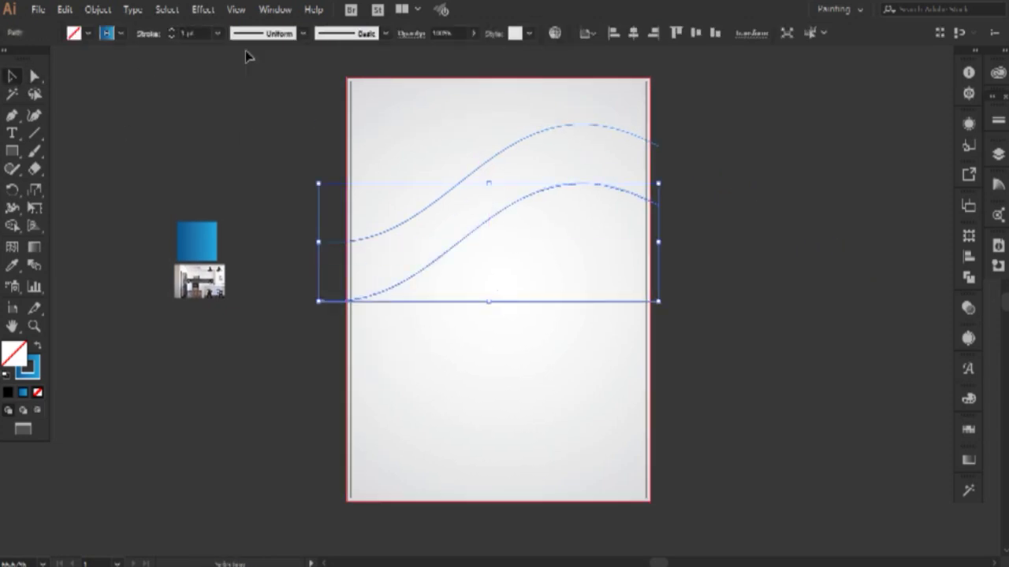
{"action": "scroll", "coordinate": [202, 33], "scroll_direction": "up", "scroll_amount": 20}
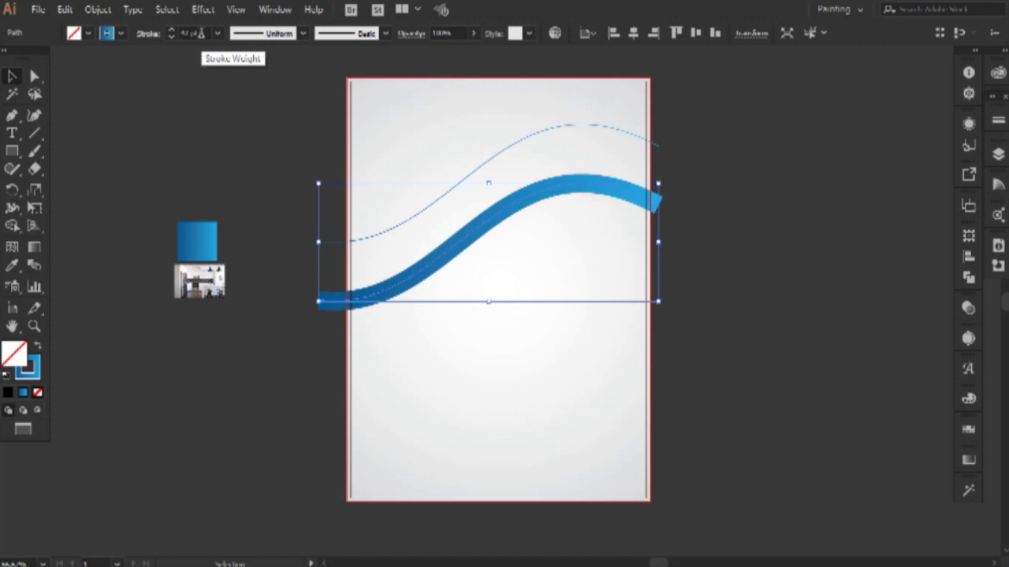
{"action": "scroll", "coordinate": [202, 33], "scroll_direction": "up", "scroll_amount": 20}
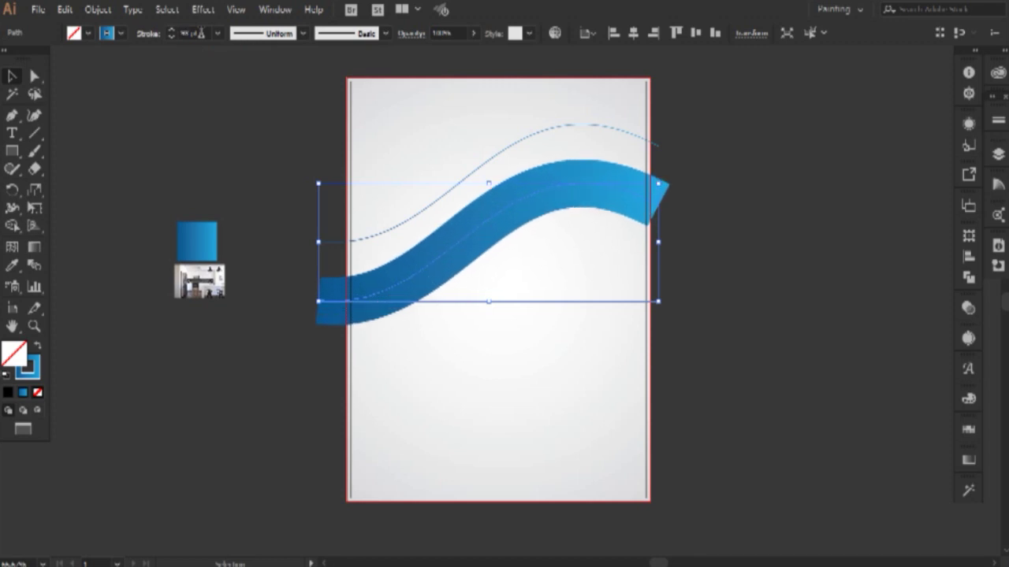
Taper the thick blue ribbon to a point at its left end with the Width tool
{"action": "left_click", "coordinate": [13, 209]}
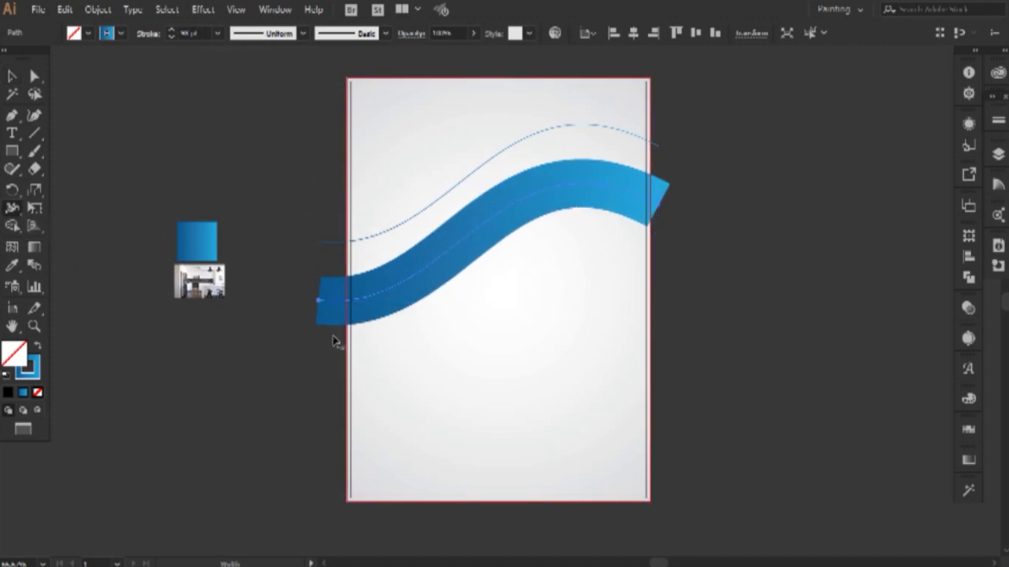
{"action": "left_click_drag", "start_coordinate": [332, 240], "coordinate": [328, 241]}
{"action": "left_click", "coordinate": [12, 76]}
{"action": "left_click", "coordinate": [170, 101]}
Nudge the tapered ribbon vertically so it sits slightly higher, closer beneath the thin curve
{"action": "left_click", "coordinate": [576, 194]}
{"action": "left_click_drag", "start_coordinate": [576, 194], "coordinate": [576, 190]}
{"action": "key", "text": "shift+Up"}
{"action": "key", "text": "shift+Up"}
{"action": "key", "text": "shift+Up"}
{"action": "key", "text": "shift+Up"}
{"action": "key", "text": "shift+Up"}
{"action": "key", "text": "shift+Up"}
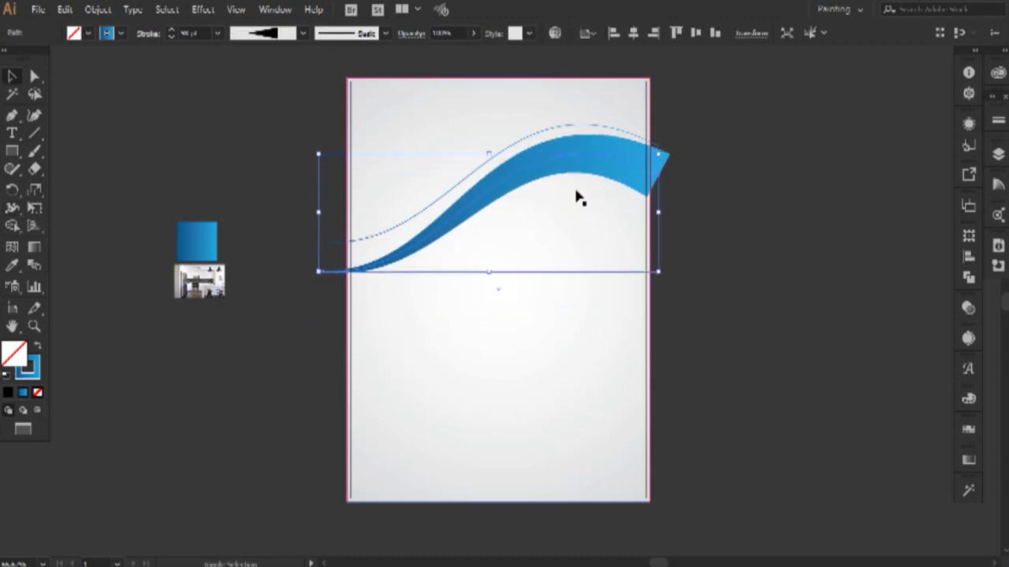
{"action": "key", "text": "shift+Down"}
{"action": "key", "text": "shift+Down"}
{"action": "key", "text": "shift+Down"}
{"action": "key", "text": "shift+Down"}
{"action": "key", "text": "shift+Down"}
{"action": "key", "text": "shift+Up"}
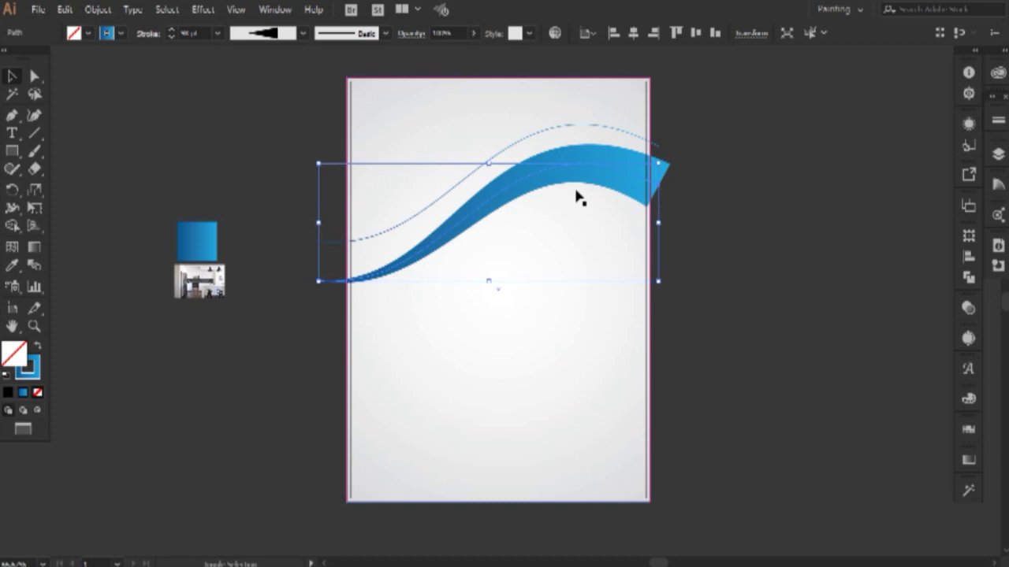
{"action": "key", "text": "shift+Down"}
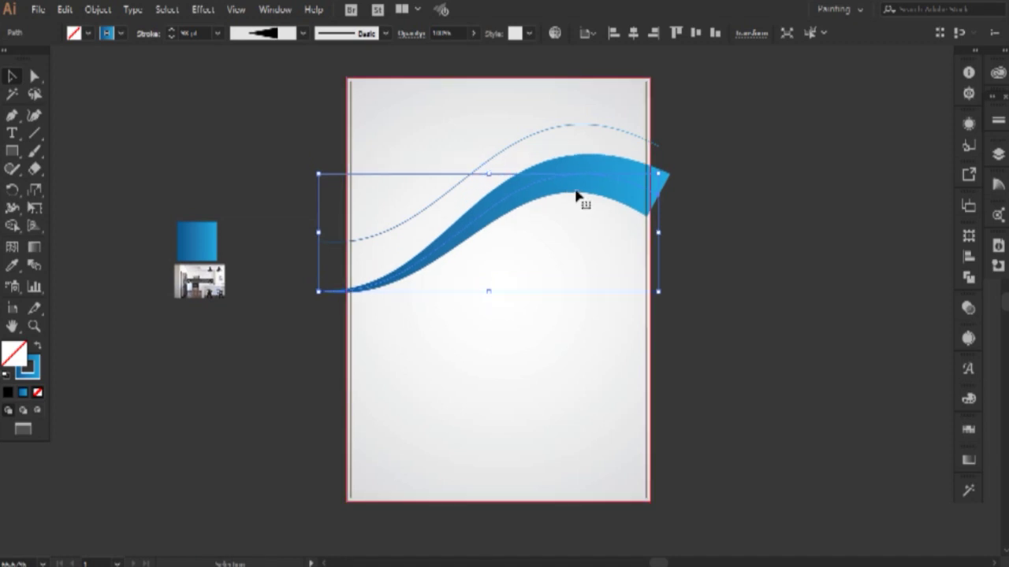
{"action": "left_click", "coordinate": [719, 208]}
{"action": "left_click_drag", "start_coordinate": [587, 184], "coordinate": [587, 250]}
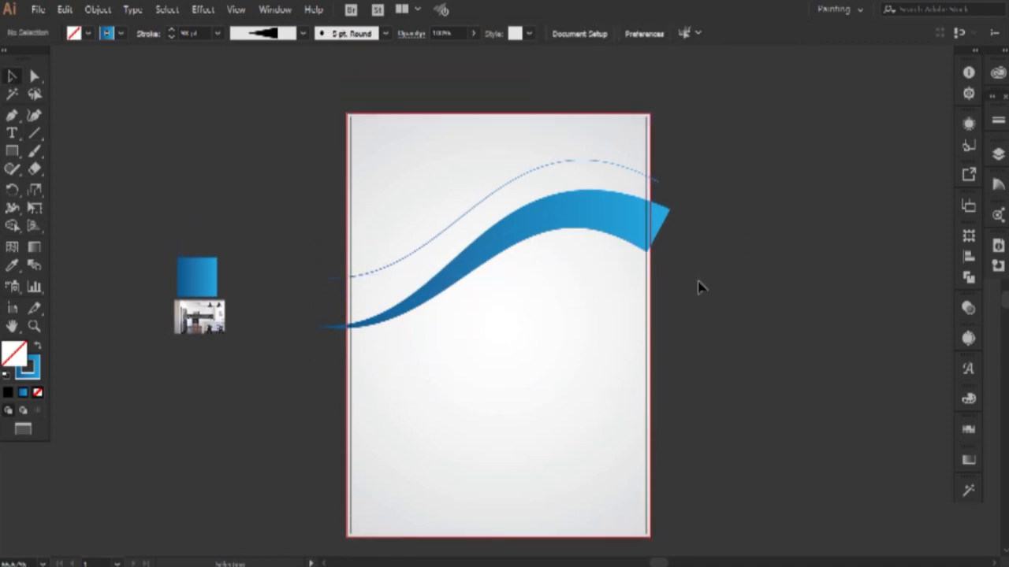
Raise the ribbon toward the thin curve and lower the thin curve's left anchor point to the ribbon's tip
{"action": "left_click", "coordinate": [610, 226]}
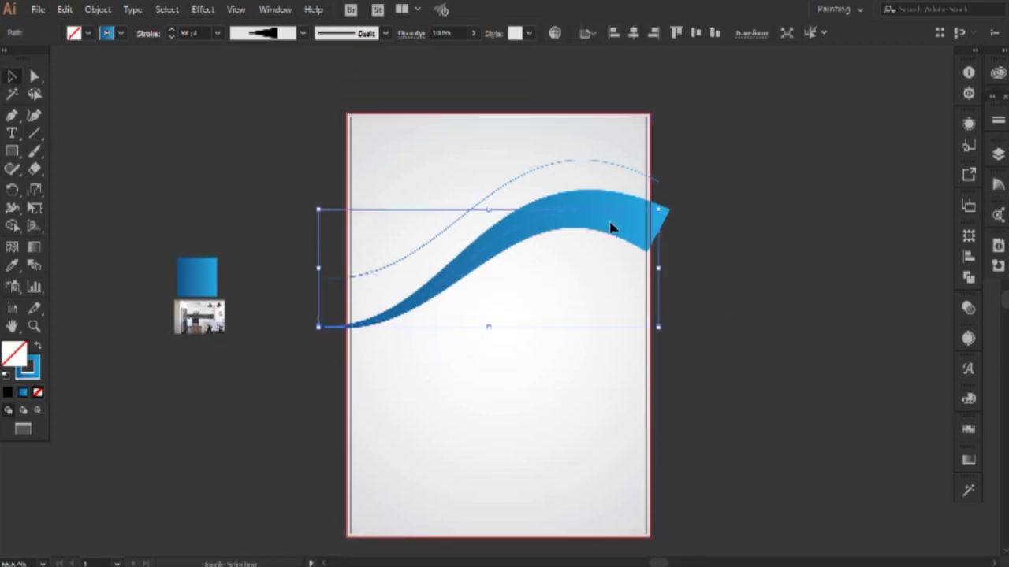
{"action": "key", "text": "a"}
{"action": "left_click_drag", "start_coordinate": [351, 278], "coordinate": [321, 282]}
{"action": "key", "text": "Down"}
{"action": "key", "text": "Down"}
{"action": "key", "text": "Down"}
{"action": "key", "text": "Down"}
{"action": "key", "text": "Down"}
{"action": "key", "text": "Down"}
{"action": "key", "text": "Down"}
{"action": "key", "text": "Down"}
{"action": "key", "text": "Down"}
{"action": "key", "text": "Down"}
{"action": "key", "text": "Down"}
{"action": "key", "text": "Down"}
{"action": "key", "text": "Down"}
{"action": "key", "text": "Down"}
{"action": "key", "text": "Down"}
{"action": "key", "text": "Down"}
{"action": "key", "text": "Down"}
{"action": "key", "text": "Down"}
{"action": "key", "text": "Down"}
{"action": "key", "text": "Down"}
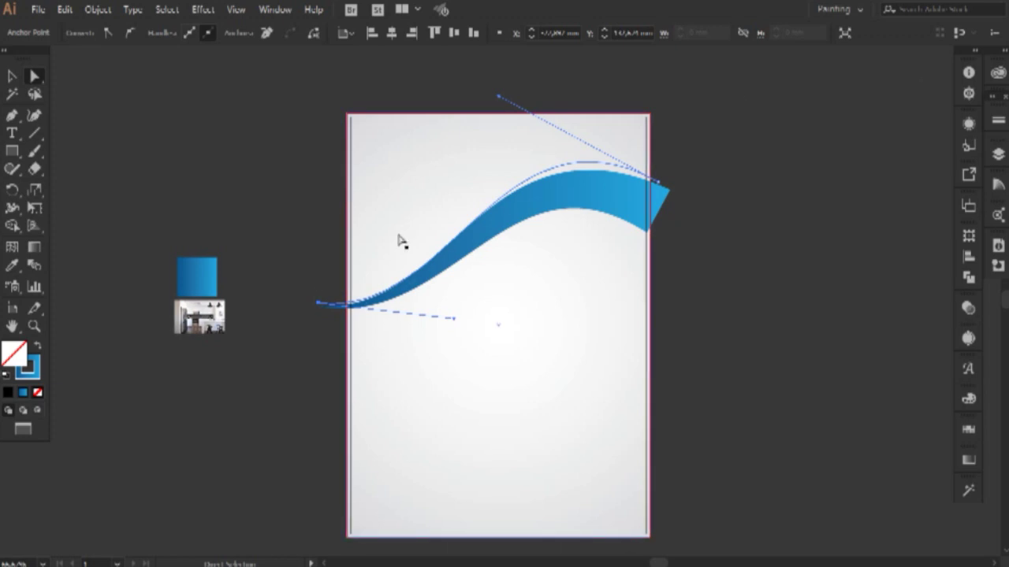
Adjust the thin curve's end anchors and direction handles so it arches smoothly just above the ribbon
{"action": "left_click_drag", "start_coordinate": [453, 318], "coordinate": [479, 280]}
{"action": "left_click_drag", "start_coordinate": [320, 304], "coordinate": [320, 311]}
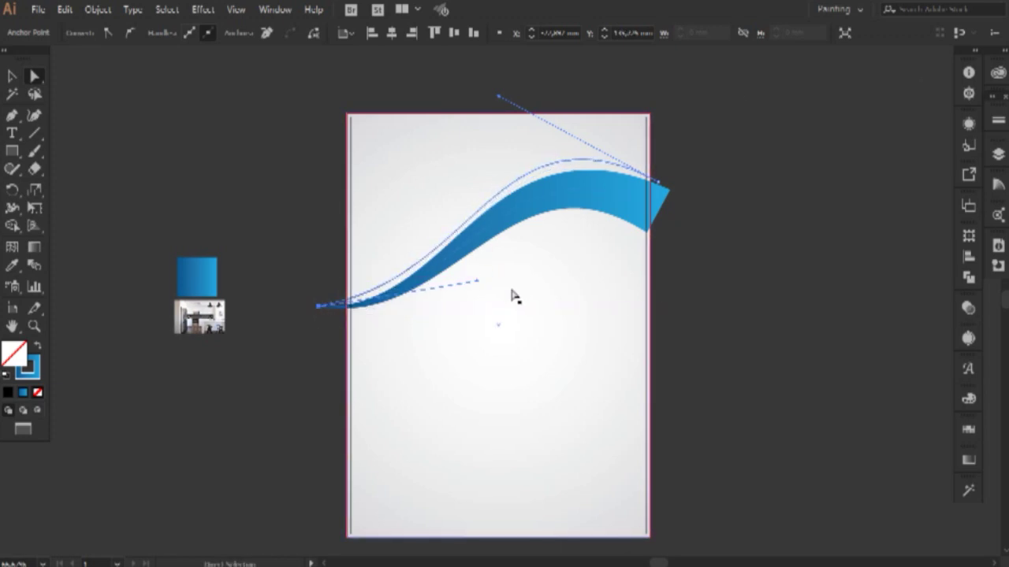
{"action": "left_click_drag", "start_coordinate": [501, 95], "coordinate": [493, 93]}
{"action": "mouse_move", "coordinate": [660, 185]}
{"action": "left_mouse_down"}
{"action": "mouse_move", "coordinate": [670, 186]}
{"action": "mouse_move", "coordinate": [667, 203]}
{"action": "mouse_move", "coordinate": [681, 200]}
{"action": "mouse_move", "coordinate": [672, 194]}
{"action": "left_mouse_up"}
{"action": "left_click_drag", "start_coordinate": [500, 107], "coordinate": [473, 82]}
{"action": "left_click_drag", "start_coordinate": [477, 281], "coordinate": [456, 307]}
{"action": "left_click", "coordinate": [754, 340]}
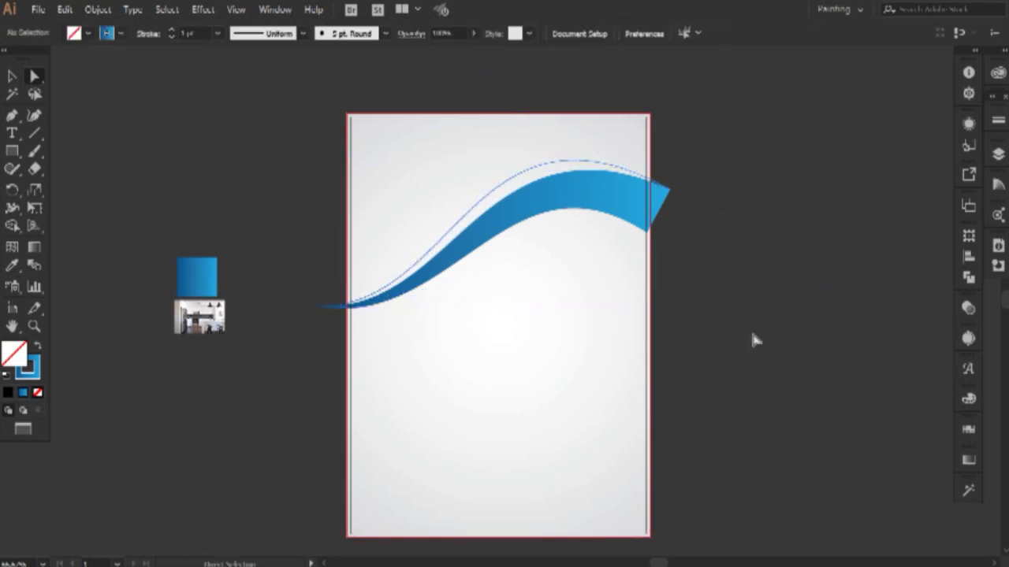
Enlarge the ribbon slightly so its ends extend past the page edges and shift it a little lower
{"action": "scroll", "coordinate": [750, 341], "scroll_direction": "up", "scroll_amount": 1}
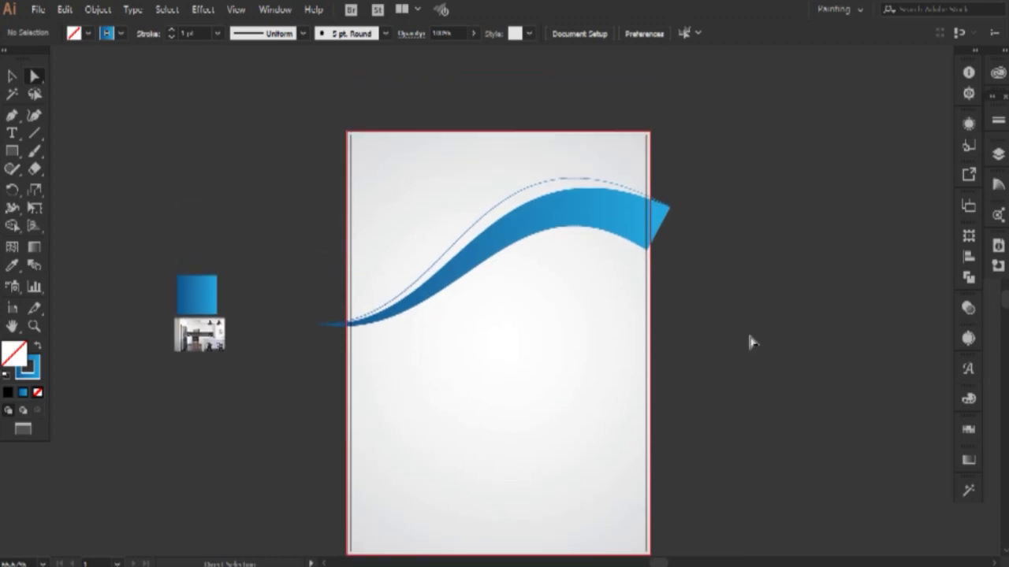
{"action": "scroll", "coordinate": [750, 341], "scroll_direction": "down", "scroll_amount": 2}
{"action": "scroll", "coordinate": [750, 342], "scroll_direction": "up", "scroll_amount": 2}
{"action": "left_click", "coordinate": [630, 228]}
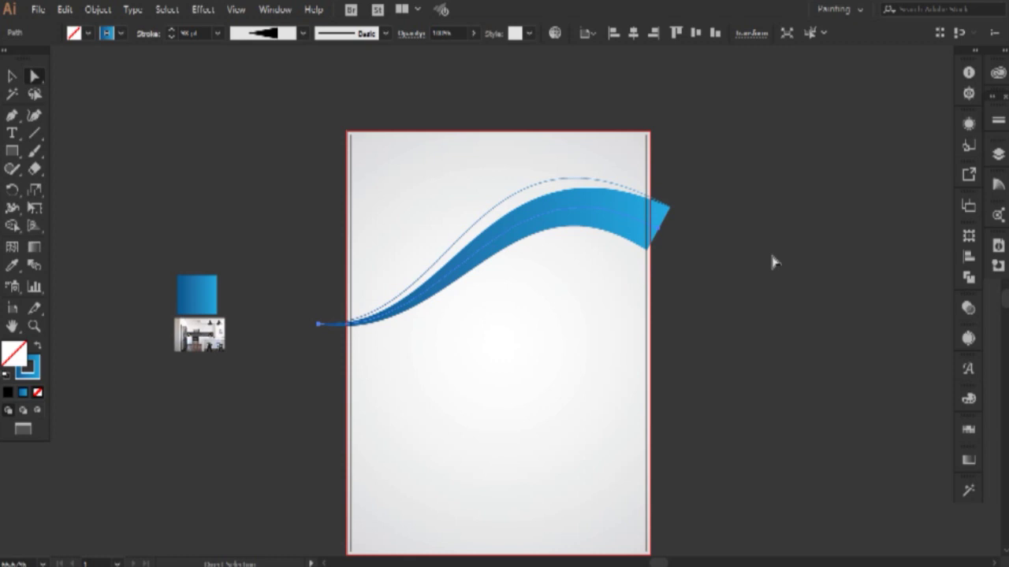
{"action": "key", "text": "v"}
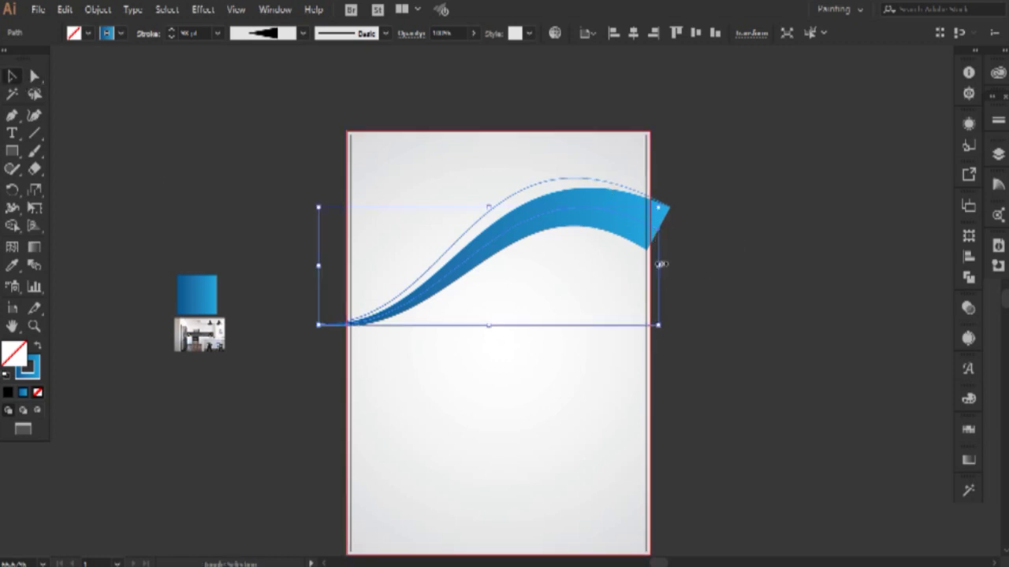
{"action": "left_click_drag", "start_coordinate": [661, 264], "coordinate": [670, 264]}
{"action": "left_click", "coordinate": [709, 274]}
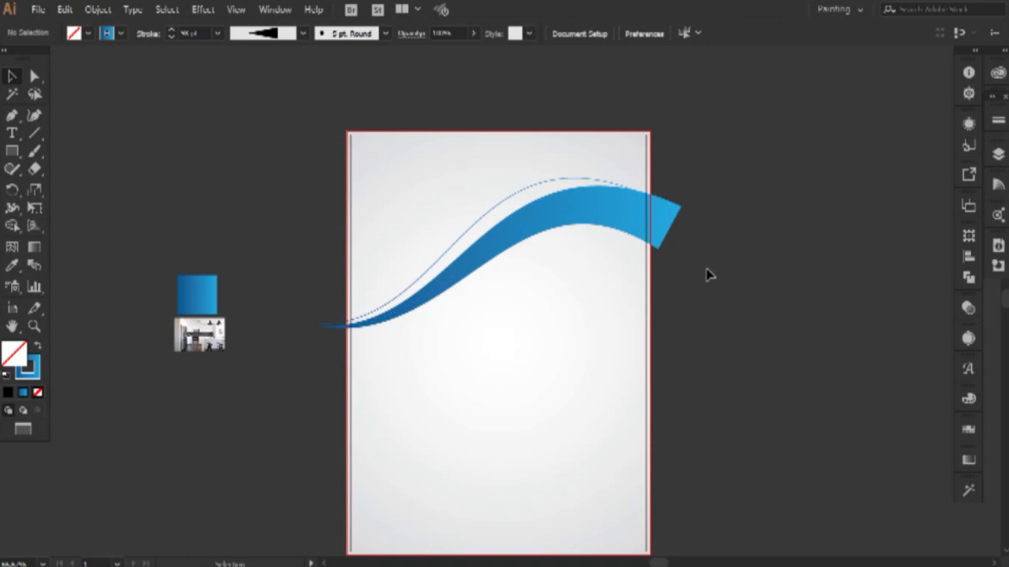
{"action": "left_click", "coordinate": [608, 231]}
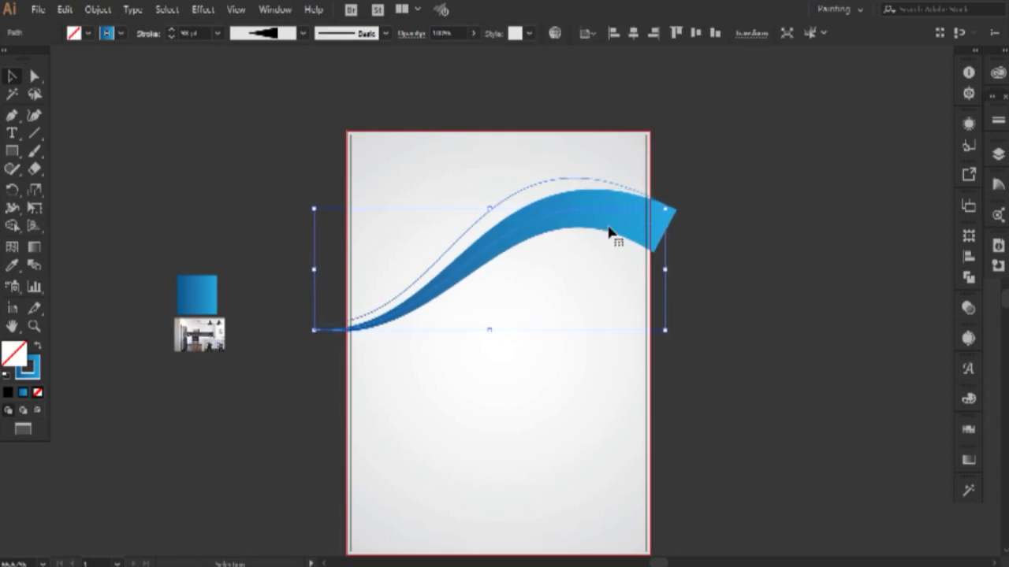
{"action": "left_click", "coordinate": [757, 326]}
Select the page rectangle with the thin curve and build the region above the curve with Shape Builder
{"action": "scroll", "coordinate": [752, 361], "scroll_direction": "up", "scroll_amount": 2}
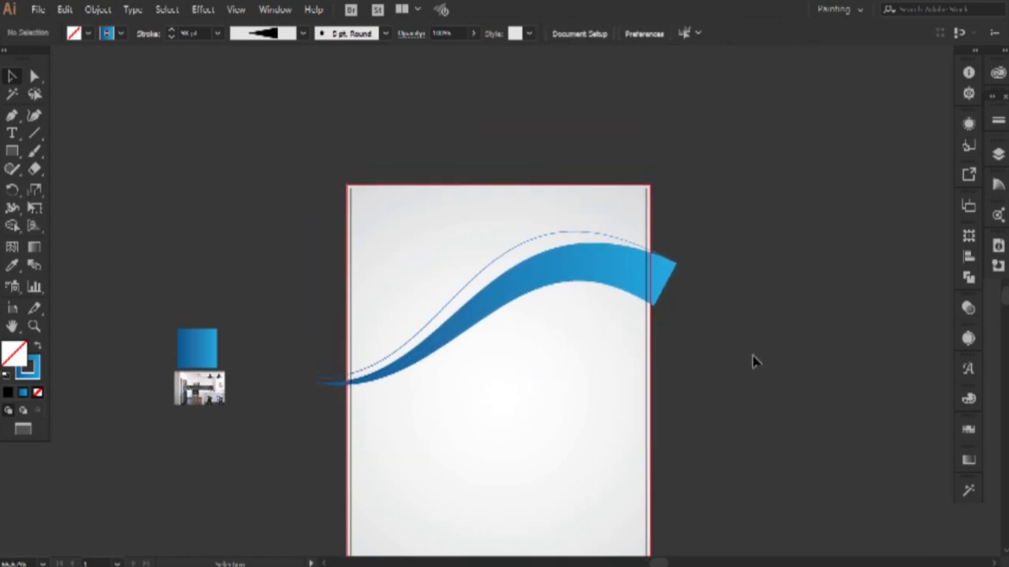
{"action": "scroll", "coordinate": [754, 360], "scroll_direction": "down", "scroll_amount": 4}
{"action": "scroll", "coordinate": [764, 366], "scroll_direction": "up", "scroll_amount": 1}
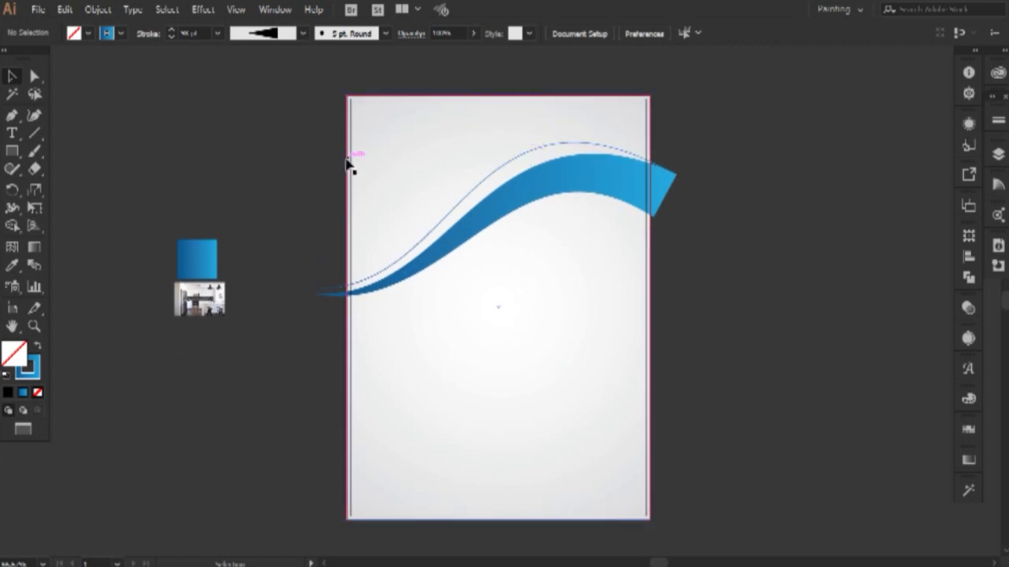
{"action": "left_click", "coordinate": [345, 276]}
{"action": "left_click", "coordinate": [190, 375]}
{"action": "left_click_drag", "start_coordinate": [345, 246], "coordinate": [248, 285]}
{"action": "key", "text": "ctrl+z"}
{"action": "left_click", "coordinate": [380, 273], "text": "shift"}
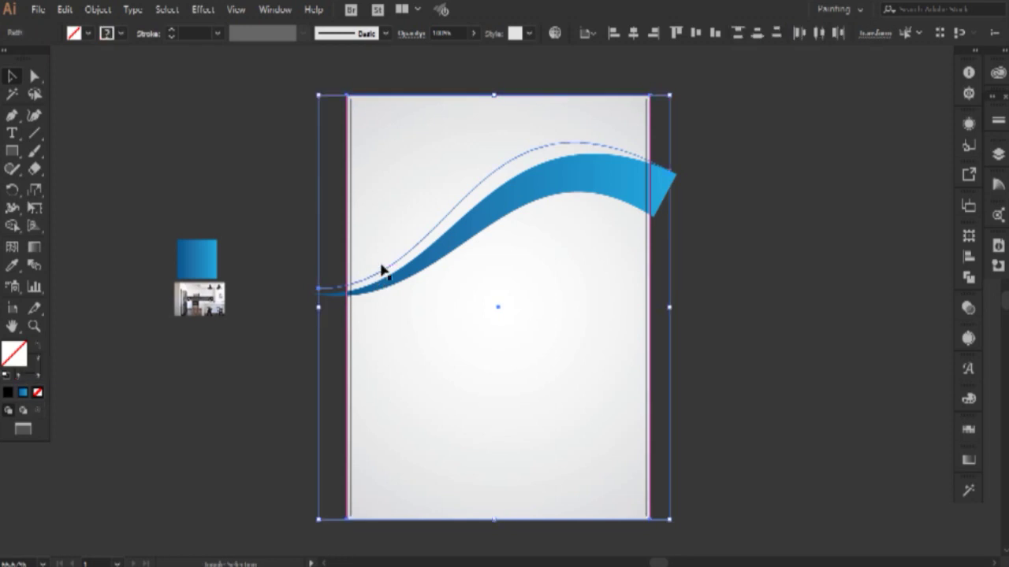
{"action": "left_click", "coordinate": [8, 230]}
{"action": "left_click", "coordinate": [395, 183]}
{"action": "left_click", "coordinate": [15, 75]}
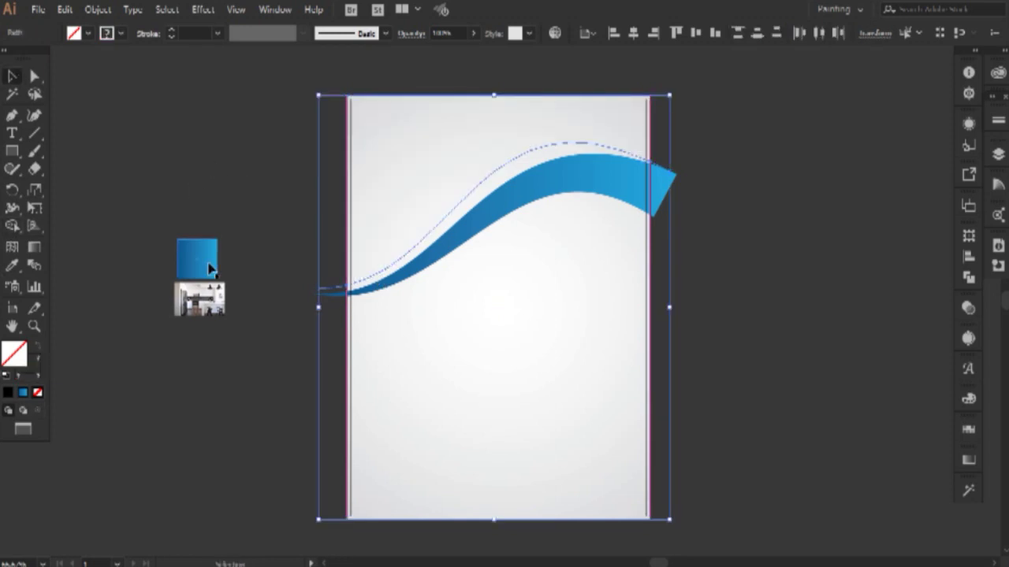
Try to colour the region above the curve with a colour swatch
{"action": "left_click", "coordinate": [969, 432]}
{"action": "left_click", "coordinate": [899, 464]}
{"action": "left_click", "coordinate": [719, 360]}
{"action": "left_click", "coordinate": [457, 314]}
{"action": "key", "text": "ctrl+z"}
Select the page rectangle and thin curve and fill the region above the curve with orange using Shape Builder
{"action": "left_click", "coordinate": [251, 222]}
{"action": "left_click", "coordinate": [386, 275]}
{"action": "left_click", "coordinate": [380, 273]}
{"action": "left_click", "coordinate": [347, 126], "text": "shift"}
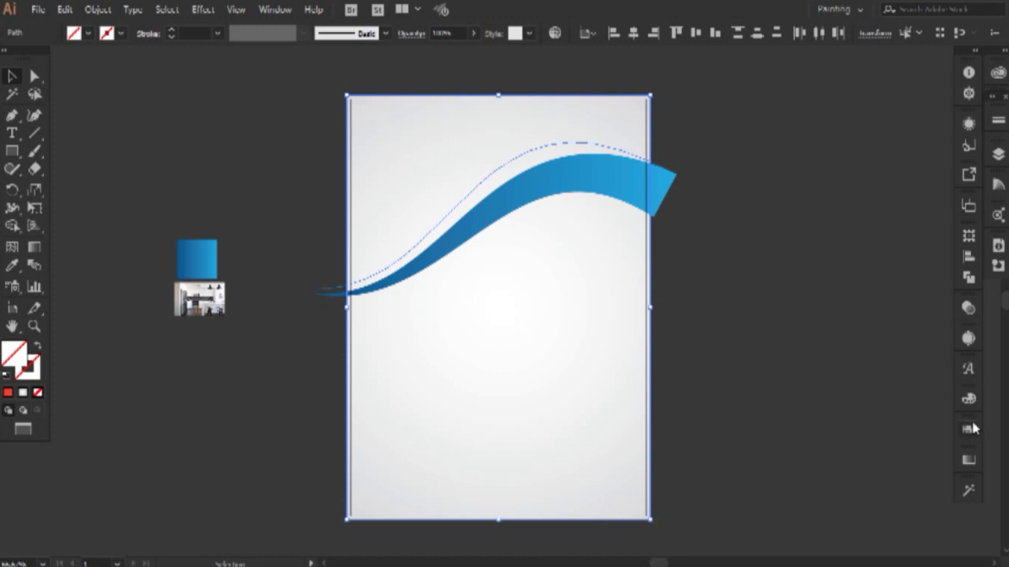
{"action": "left_click", "coordinate": [968, 400]}
{"action": "left_click", "coordinate": [881, 424]}
{"action": "left_click", "coordinate": [925, 392]}
{"action": "key", "text": "ctrl+z"}
{"action": "left_click", "coordinate": [13, 226]}
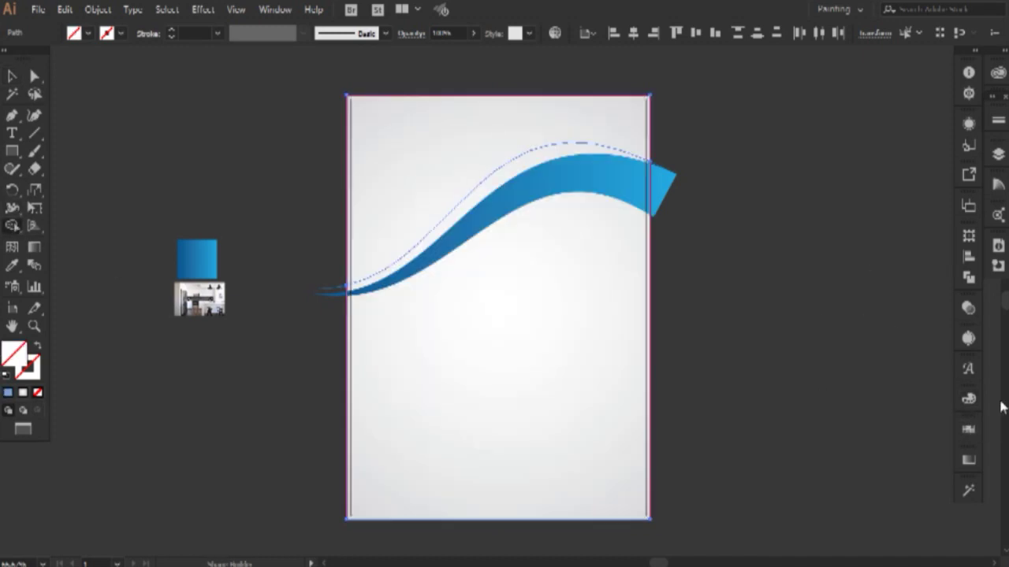
{"action": "left_click", "coordinate": [969, 429]}
{"action": "left_click", "coordinate": [836, 489]}
{"action": "left_click", "coordinate": [416, 135]}
Try moving the region above the curve away from its place on the page
{"action": "key", "text": "v"}
{"action": "left_click", "coordinate": [140, 82]}
{"action": "left_click_drag", "start_coordinate": [416, 210], "coordinate": [352, 236]}
{"action": "key", "text": "ctrl+z"}
{"action": "left_click", "coordinate": [667, 150]}
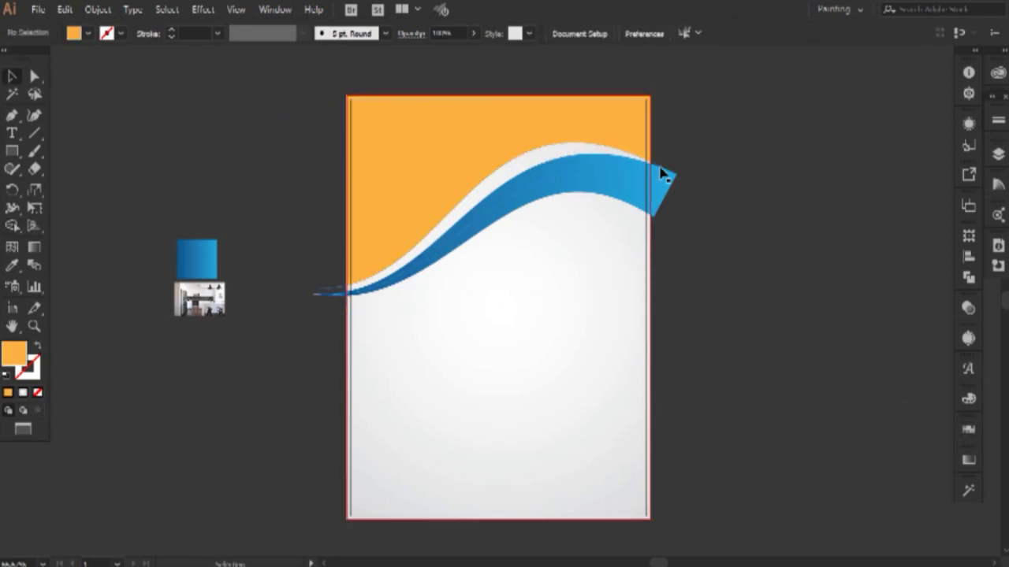
Expand the tapered blue ribbon's stroke into a filled shape
{"action": "left_click", "coordinate": [661, 175]}
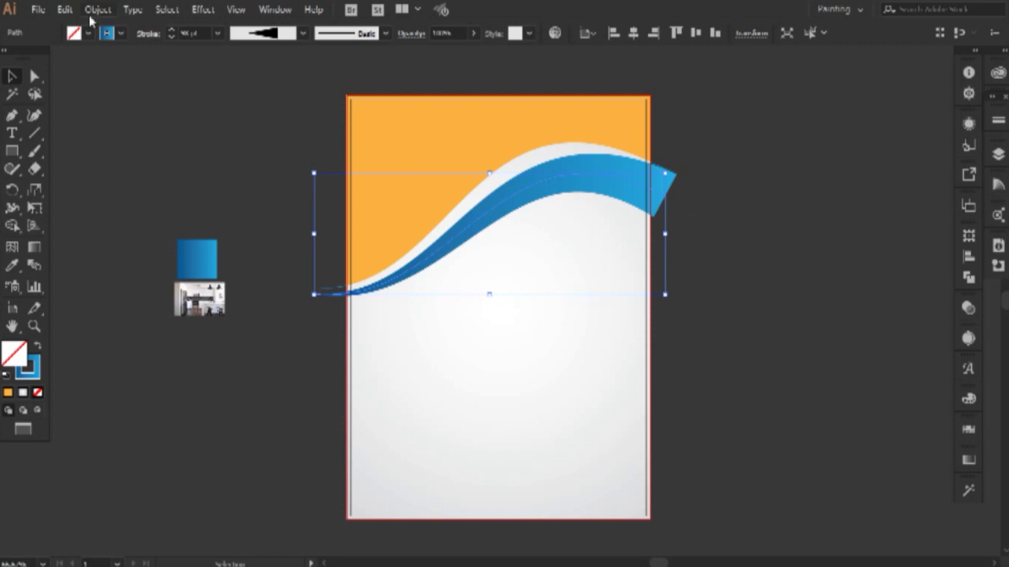
{"action": "left_click", "coordinate": [98, 9]}
{"action": "left_click", "coordinate": [218, 172]}
{"action": "left_click", "coordinate": [725, 263]}
{"action": "key", "text": "shift+x"}
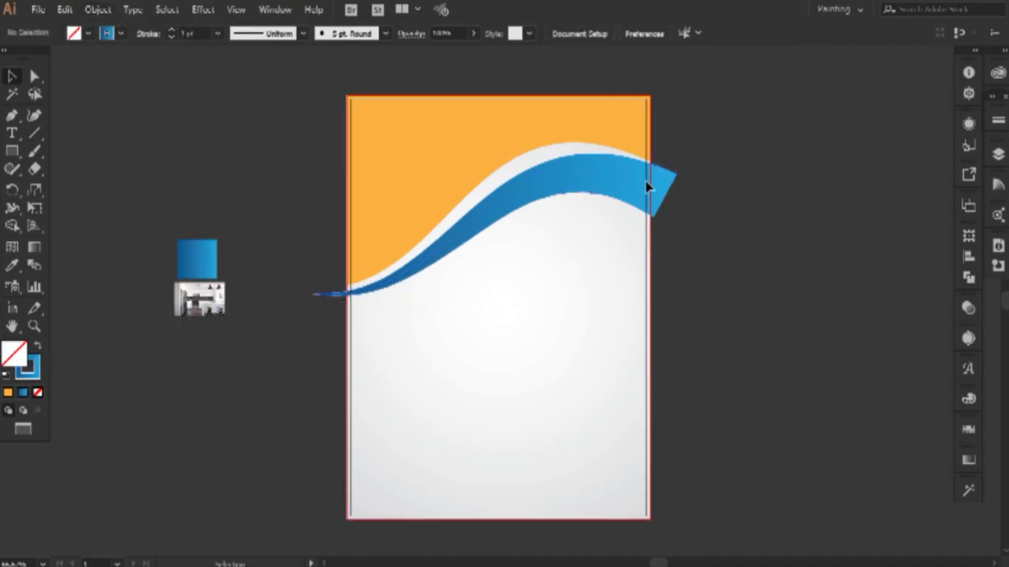
Delete the leftover thin curve fragment beyond the page's right edge, keeping the expanded ribbon
{"action": "left_click", "coordinate": [646, 186]}
{"action": "left_click", "coordinate": [670, 170]}
{"action": "key", "text": "Delete"}
{"action": "left_click", "coordinate": [611, 192]}
{"action": "key", "text": "shift+Up"}
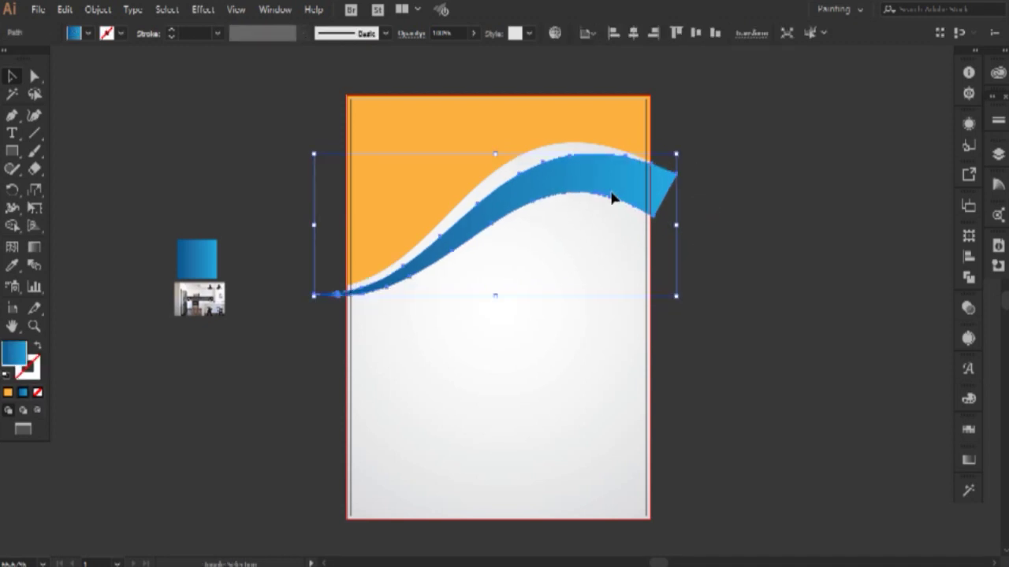
{"action": "left_click", "coordinate": [832, 243]}
{"action": "scroll", "coordinate": [827, 244], "scroll_direction": "up", "scroll_amount": 3}
{"action": "scroll", "coordinate": [824, 246], "scroll_direction": "down", "scroll_amount": 5}
{"action": "scroll", "coordinate": [821, 246], "scroll_direction": "up", "scroll_amount": 5}
{"action": "scroll", "coordinate": [713, 312], "scroll_direction": "down", "scroll_amount": 2}
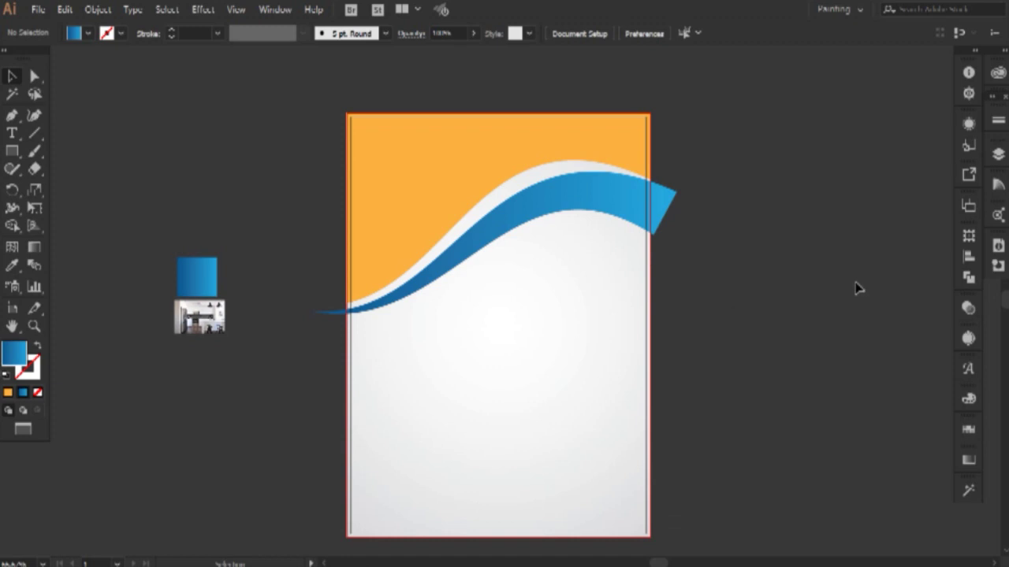
{"action": "scroll", "coordinate": [866, 293], "scroll_direction": "down", "scroll_amount": 1}
{"action": "scroll", "coordinate": [799, 323], "scroll_direction": "up", "scroll_amount": 2}
{"action": "key", "text": "ctrl+0"}
{"action": "key", "text": "ctrl+minus"}
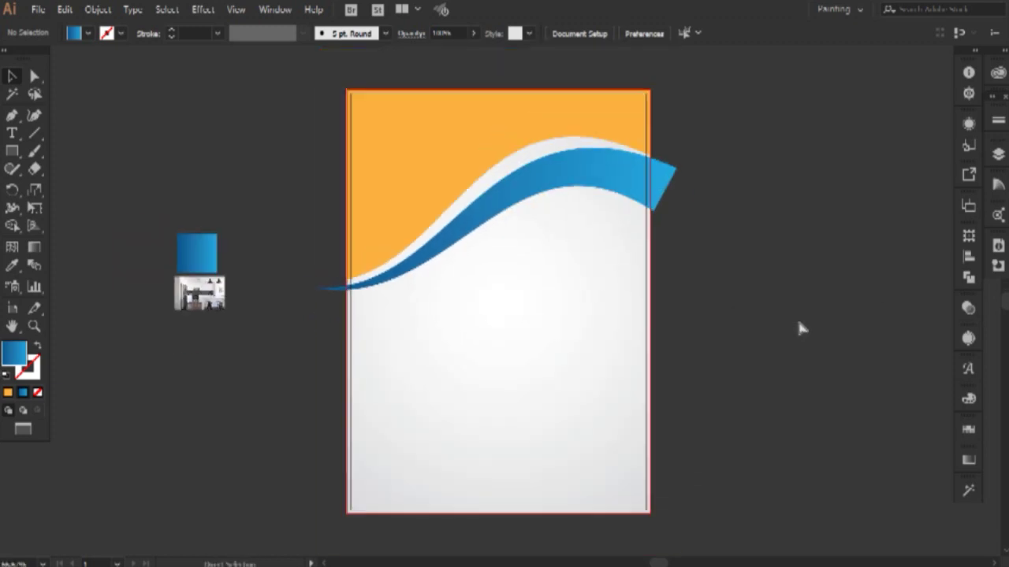
Apply the blue gradient from the sample square beside the page to the orange header shape with the Eyedropper
{"action": "left_click", "coordinate": [461, 182]}
{"action": "key", "text": "i"}
{"action": "left_click", "coordinate": [210, 245]}
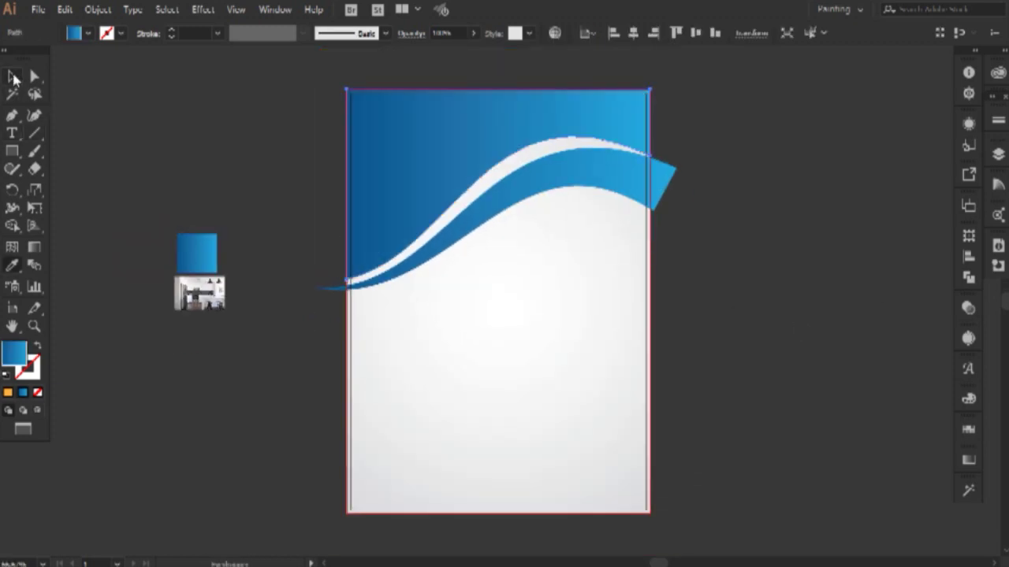
{"action": "left_click", "coordinate": [14, 78]}
{"action": "left_click", "coordinate": [767, 283]}
{"action": "scroll", "coordinate": [767, 284], "scroll_direction": "up", "scroll_amount": 1}
{"action": "scroll", "coordinate": [768, 284], "scroll_direction": "down", "scroll_amount": 1}
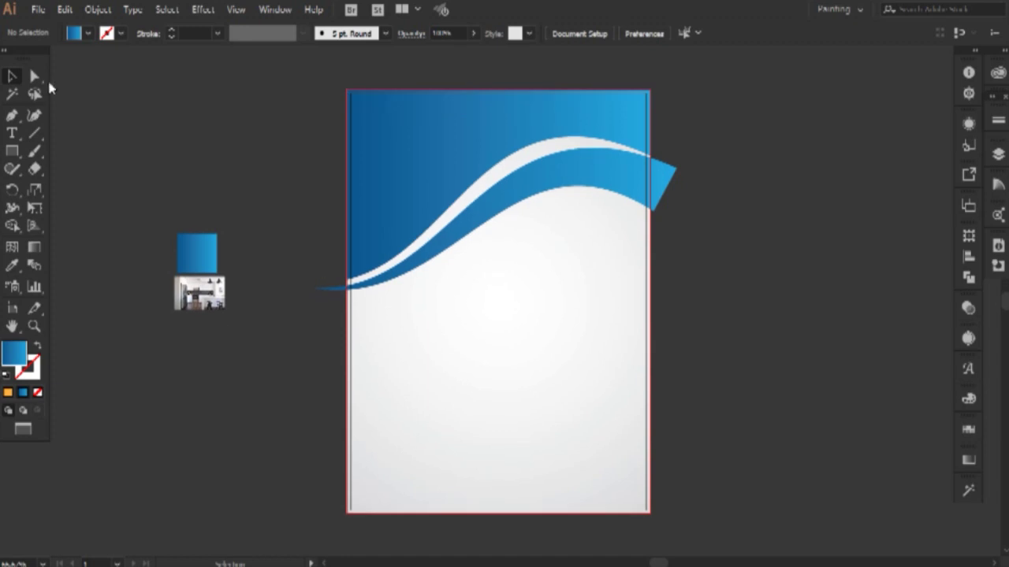
Raise the header shape's lower-right anchor and reshape its handle to leave an even white band above the ribbon
{"action": "left_click", "coordinate": [660, 169]}
{"action": "left_click", "coordinate": [652, 157]}
{"action": "key", "text": "shift+Up"}
{"action": "key", "text": "shift+Up"}
{"action": "key", "text": "shift+Up"}
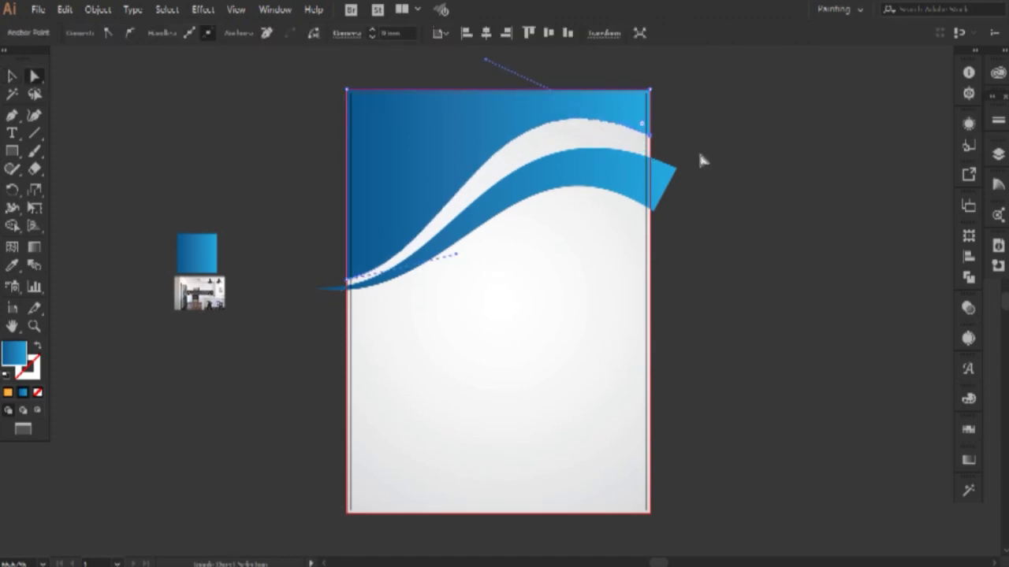
{"action": "left_click_drag", "start_coordinate": [487, 63], "coordinate": [496, 100]}
{"action": "left_click", "coordinate": [754, 275]}
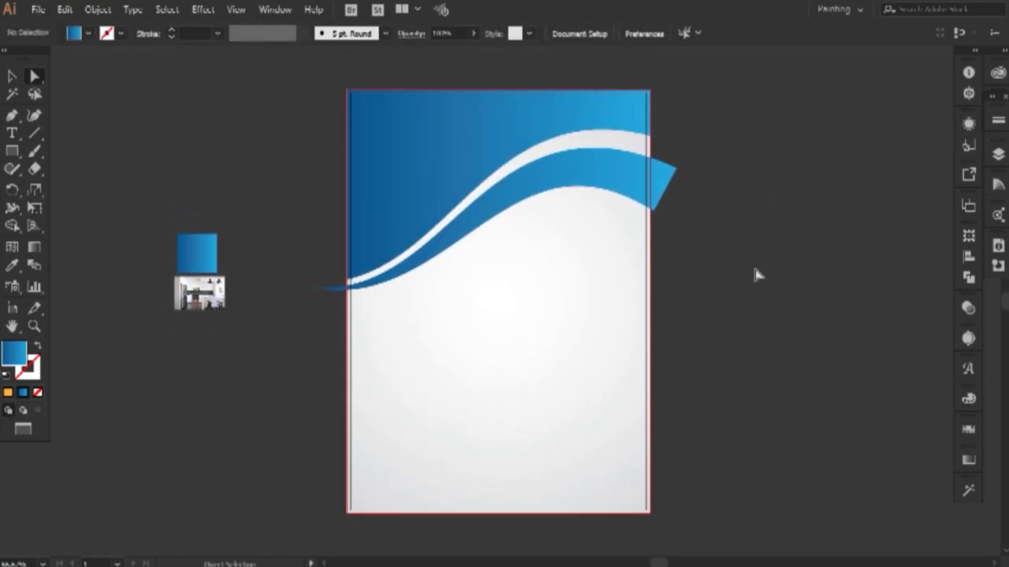
Split the blue ribbon at the page's left and right edges with the Shape Builder, using the page background as the boundary
{"action": "scroll", "coordinate": [717, 292], "scroll_direction": "up", "scroll_amount": 2}
{"action": "scroll", "coordinate": [717, 294], "scroll_direction": "down", "scroll_amount": 1}
{"action": "scroll", "coordinate": [717, 294], "scroll_direction": "down", "scroll_amount": 3}
{"action": "scroll", "coordinate": [717, 294], "scroll_direction": "up", "scroll_amount": 2}
{"action": "left_click_drag", "start_coordinate": [660, 199], "coordinate": [652, 226]}
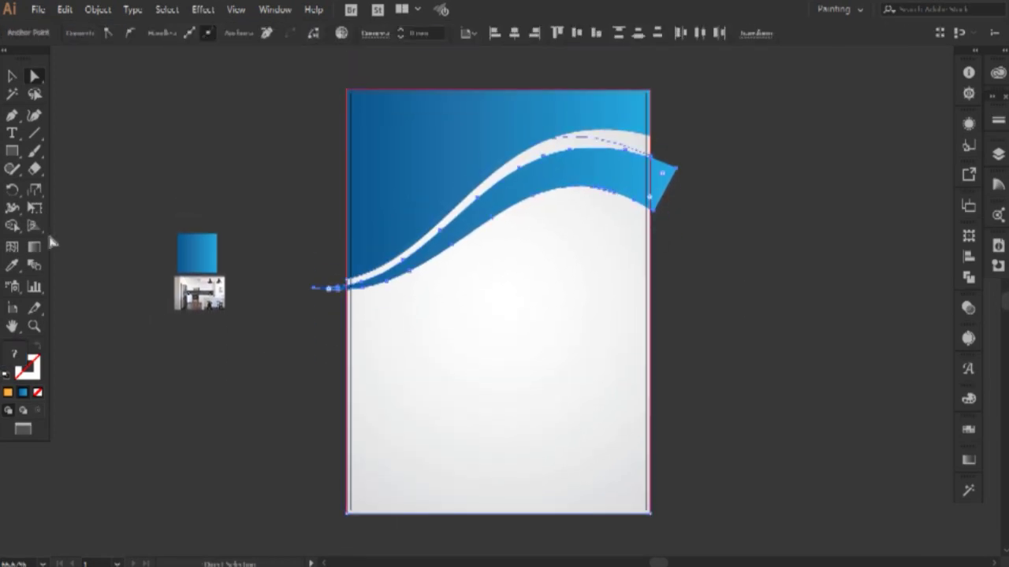
{"action": "left_click", "coordinate": [10, 226]}
{"action": "left_click_drag", "start_coordinate": [686, 239], "coordinate": [687, 243]}
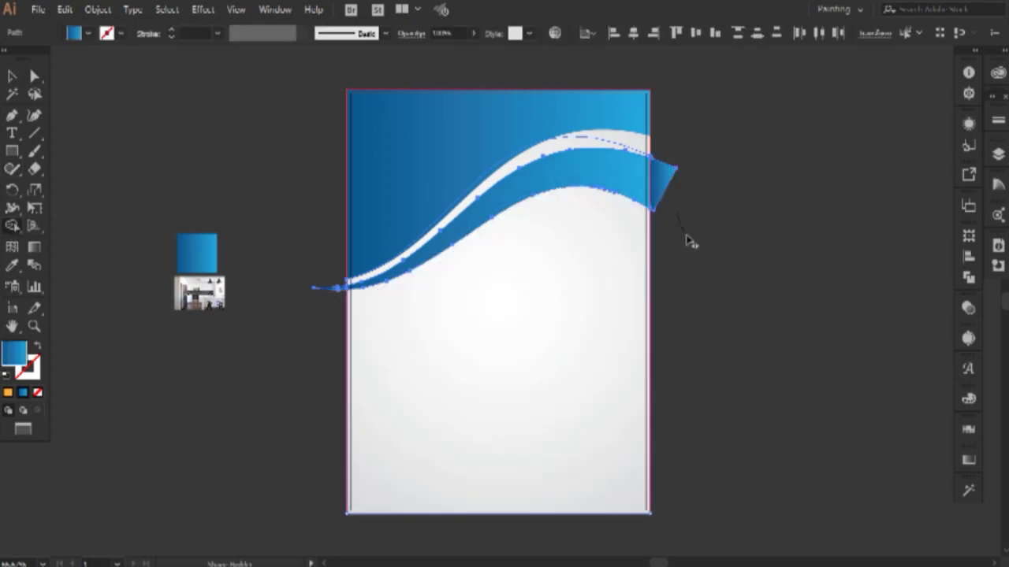
{"action": "key", "text": "z"}
{"action": "left_click_drag", "start_coordinate": [324, 276], "coordinate": [385, 352]}
{"action": "left_click", "coordinate": [11, 228]}
{"action": "left_click", "coordinate": [404, 142]}
{"action": "left_click", "coordinate": [8, 76]}
{"action": "key", "text": "ctrl+0"}
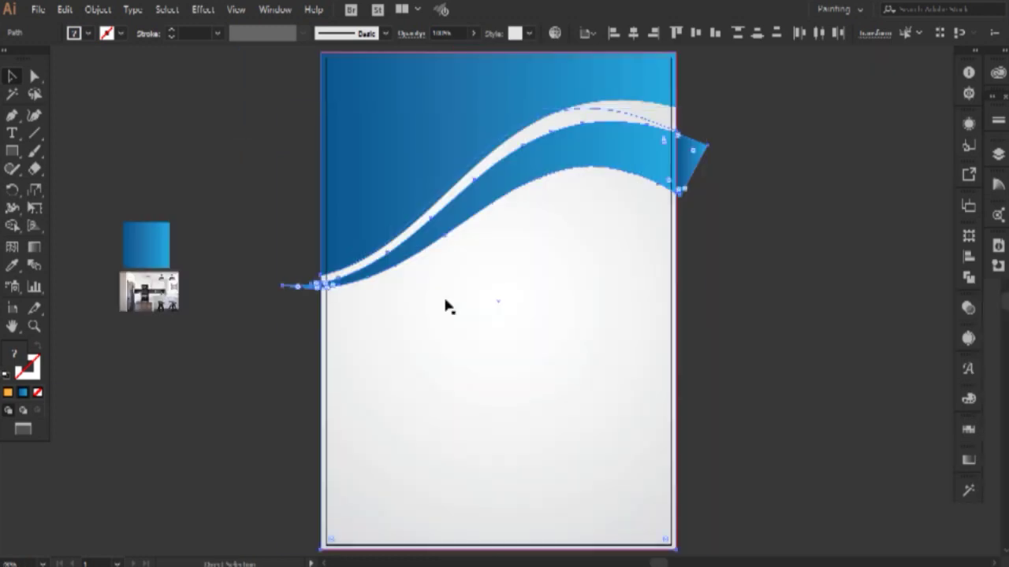
Delete the ribbon pieces that protrude beyond the page's left and right edges
{"action": "left_click", "coordinate": [718, 216]}
{"action": "left_click_drag", "start_coordinate": [693, 165], "coordinate": [731, 219]}
{"action": "key", "text": "Delete"}
{"action": "left_click_drag", "start_coordinate": [312, 286], "coordinate": [276, 316]}
{"action": "key", "text": "Delete"}
{"action": "scroll", "coordinate": [714, 235], "scroll_direction": "up", "scroll_amount": 1}
{"action": "scroll", "coordinate": [714, 235], "scroll_direction": "down", "scroll_amount": 1}
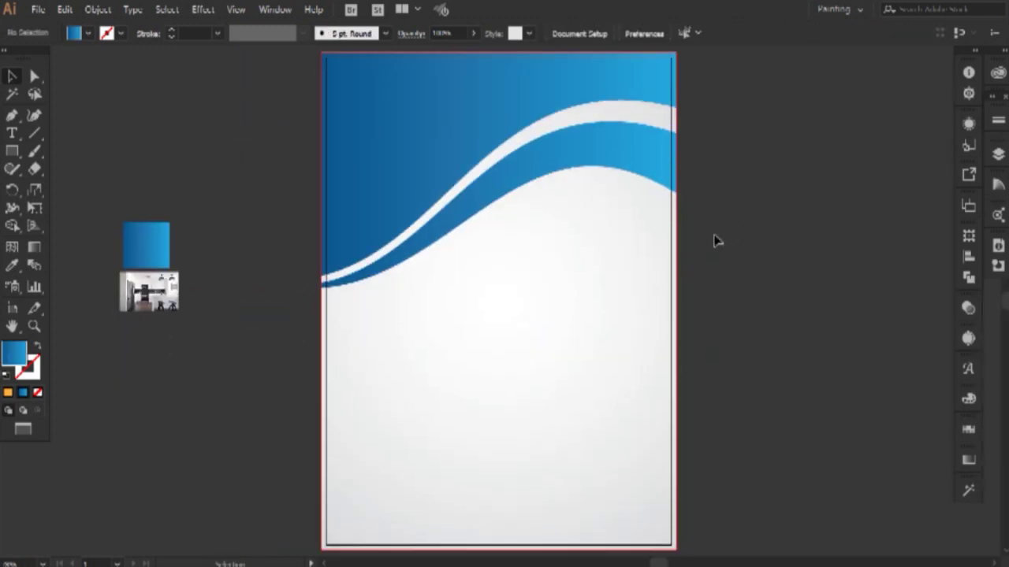
{"action": "key", "text": "ctrl+0"}
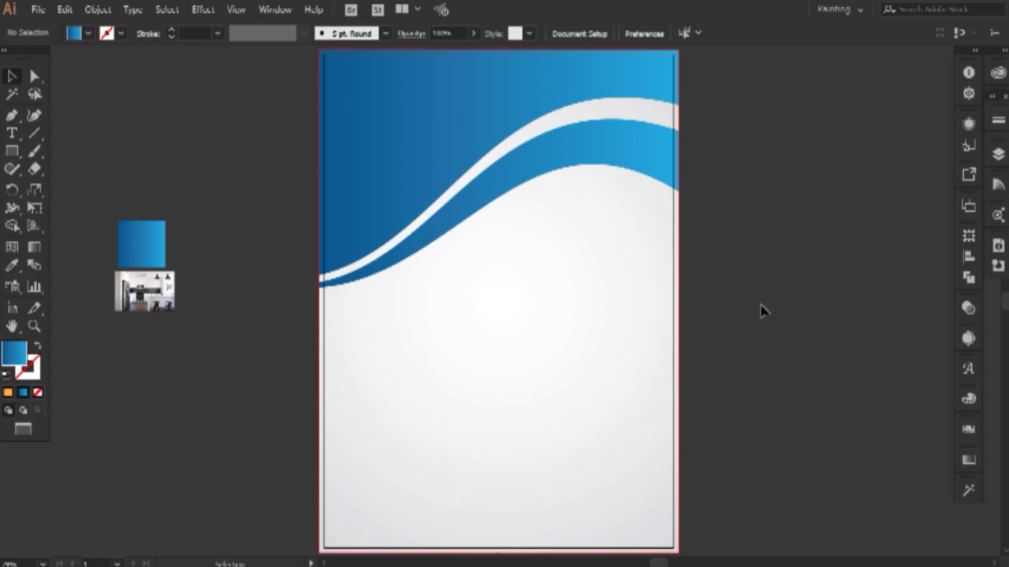
Make a reflected copy of the header shape and ribbon about the horizontal axis and move it down to the page's bottom edge
{"action": "left_click", "coordinate": [625, 138]}
{"action": "right_click", "coordinate": [473, 94]}
{"action": "mouse_move", "coordinate": [585, 294]}
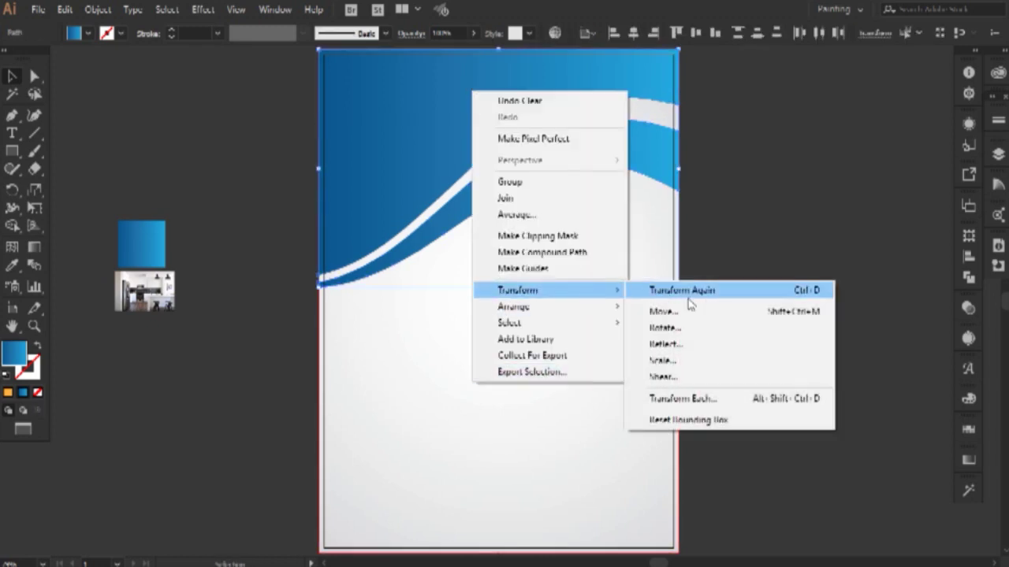
{"action": "left_click", "coordinate": [716, 344]}
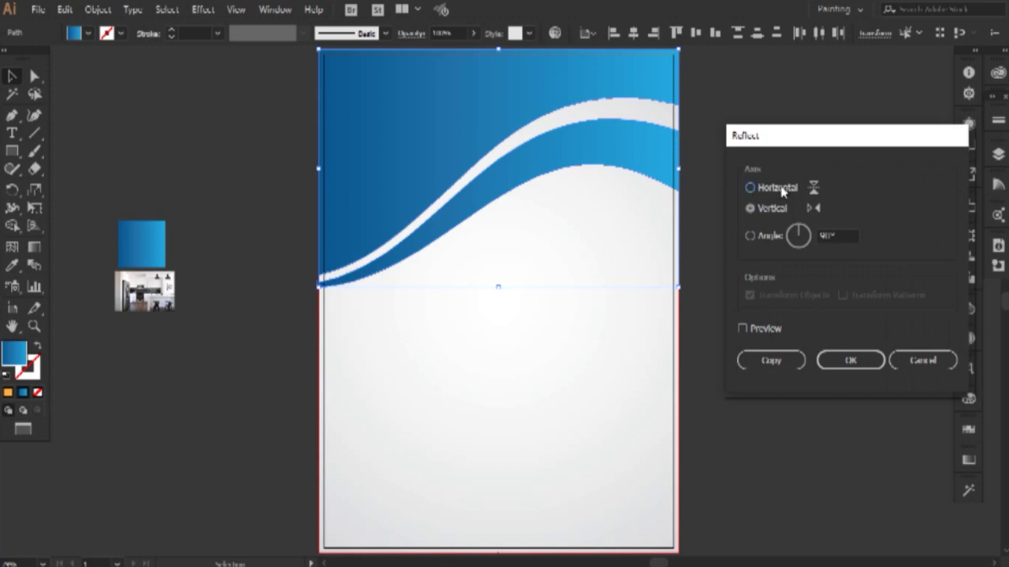
{"action": "left_click", "coordinate": [771, 360]}
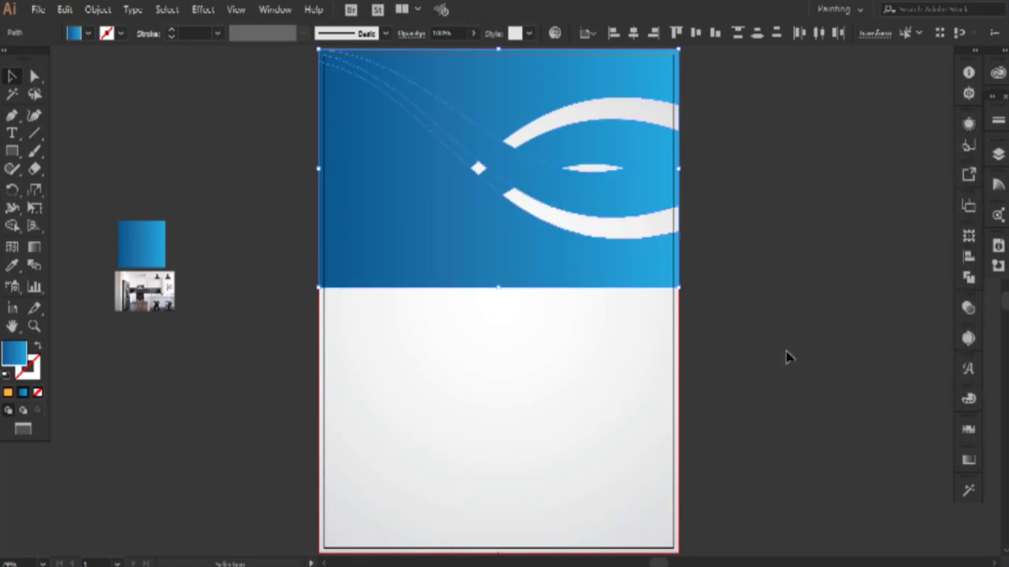
{"action": "left_click_drag", "start_coordinate": [613, 197], "coordinate": [633, 516]}
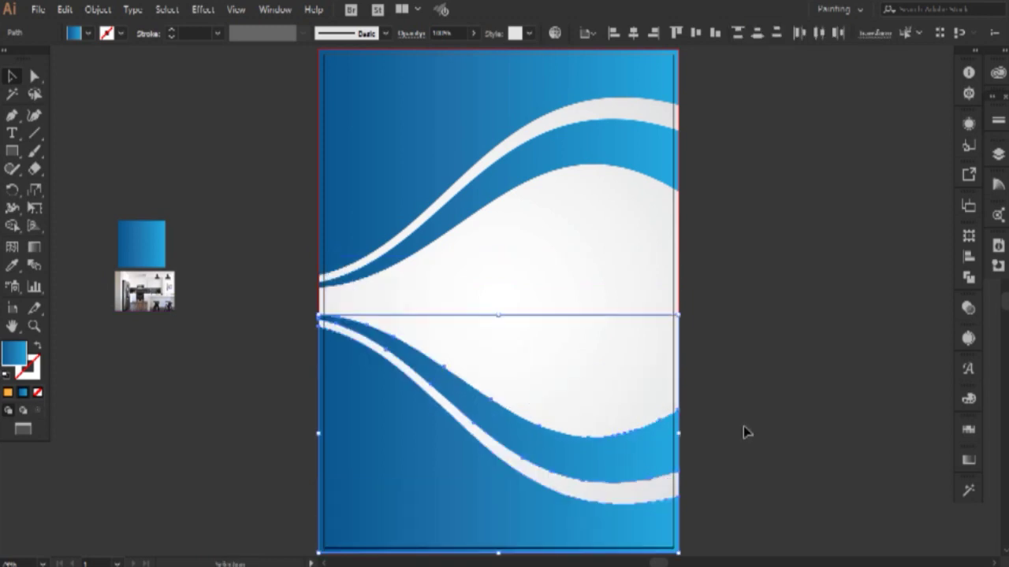
Reflect the copied bottom wave shapes about the vertical axis
{"action": "scroll", "coordinate": [747, 431], "scroll_direction": "down", "scroll_amount": 1}
{"action": "right_click", "coordinate": [747, 431]}
{"action": "mouse_move", "coordinate": [828, 340]}
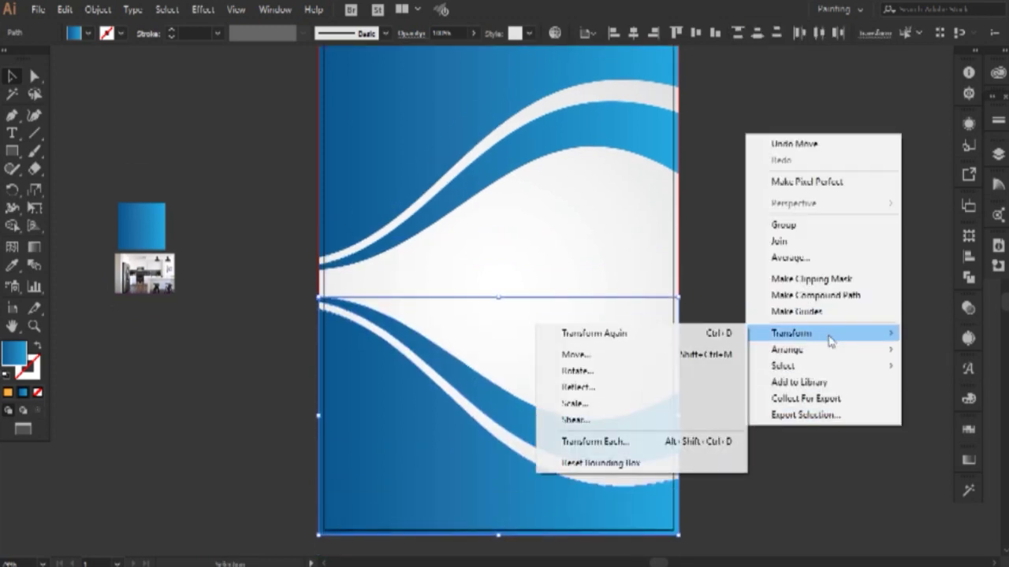
{"action": "left_click", "coordinate": [642, 401]}
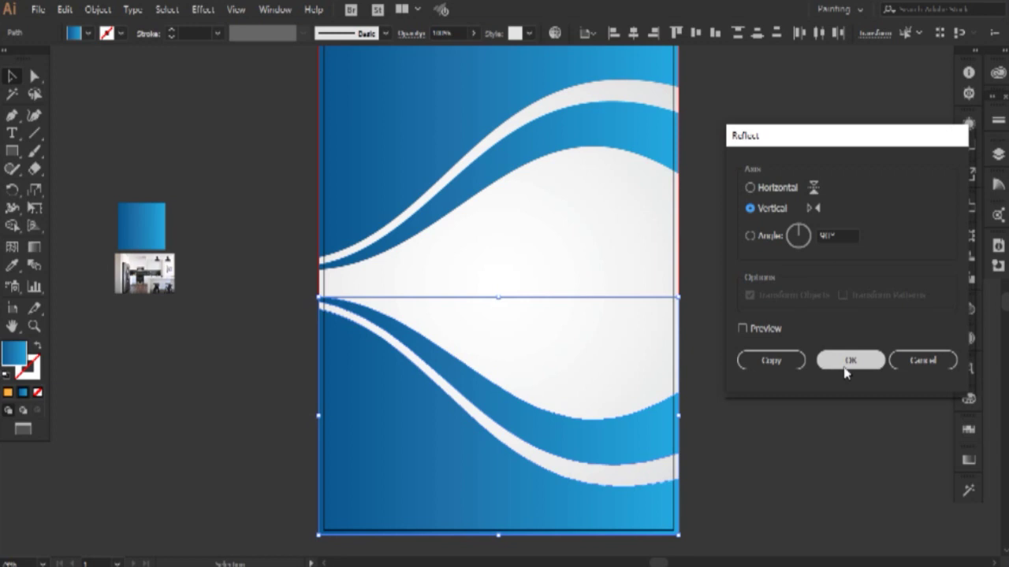
{"action": "left_click", "coordinate": [847, 364]}
{"action": "left_click", "coordinate": [739, 448]}
{"action": "scroll", "coordinate": [739, 447], "scroll_direction": "up", "scroll_amount": 2}
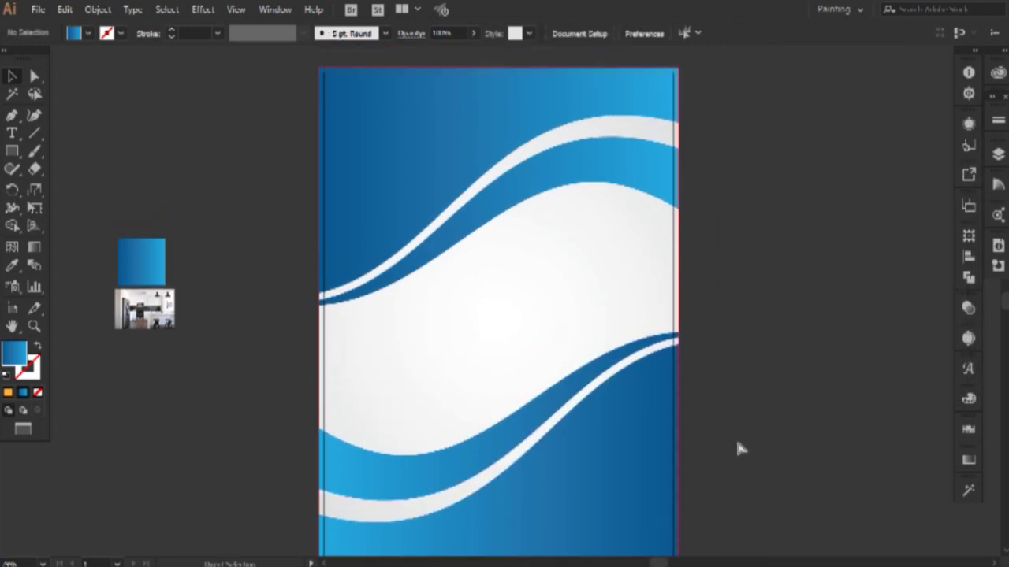
Move the bottom wave shapes straight down so they extend well past the page's bottom edge
{"action": "scroll", "coordinate": [739, 448], "scroll_direction": "down", "scroll_amount": 8}
{"action": "left_click", "coordinate": [461, 314]}
{"action": "key", "text": "shift+Down"}
{"action": "key", "text": "shift+Down"}
{"action": "key", "text": "shift+Down"}
{"action": "key", "text": "shift+Down"}
{"action": "key", "text": "shift+Down"}
{"action": "key", "text": "shift+Down"}
{"action": "key", "text": "shift+Down"}
{"action": "key", "text": "shift+Down"}
{"action": "key", "text": "shift+Down"}
{"action": "key", "text": "shift+Down"}
{"action": "key", "text": "shift+Down"}
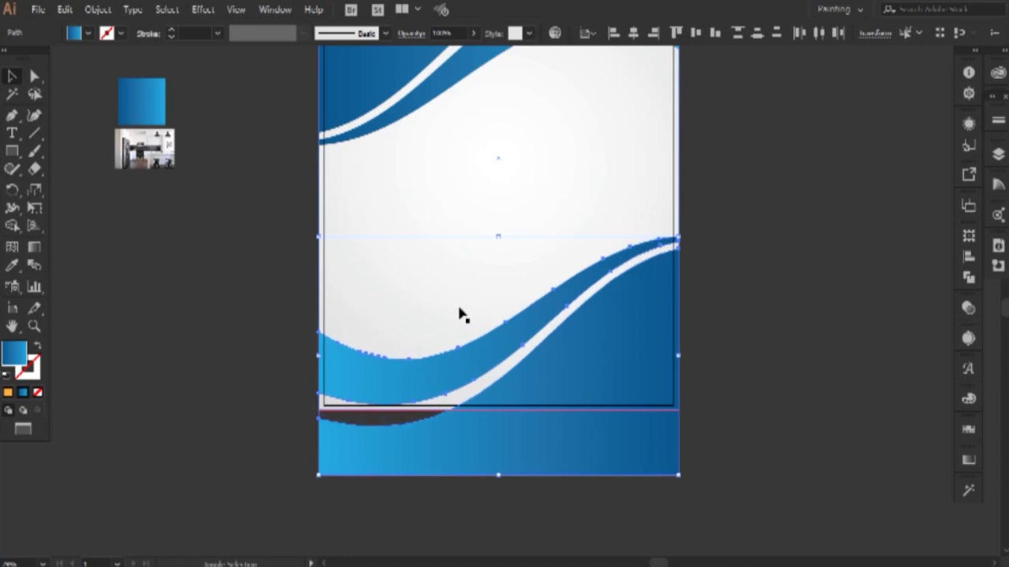
{"action": "key", "text": "shift+Down"}
{"action": "key", "text": "shift+Down"}
{"action": "key", "text": "shift+Down"}
{"action": "key", "text": "shift+Down"}
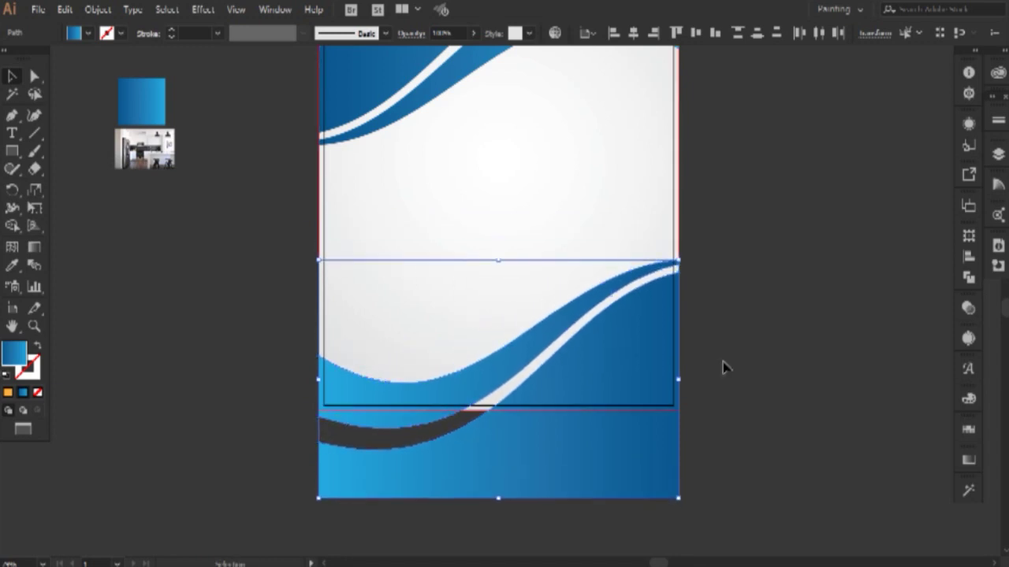
Split the bottom wave shapes at the page's bottom edge with the Shape Builder, using the page background as the boundary
{"action": "left_click", "coordinate": [677, 185], "text": "shift"}
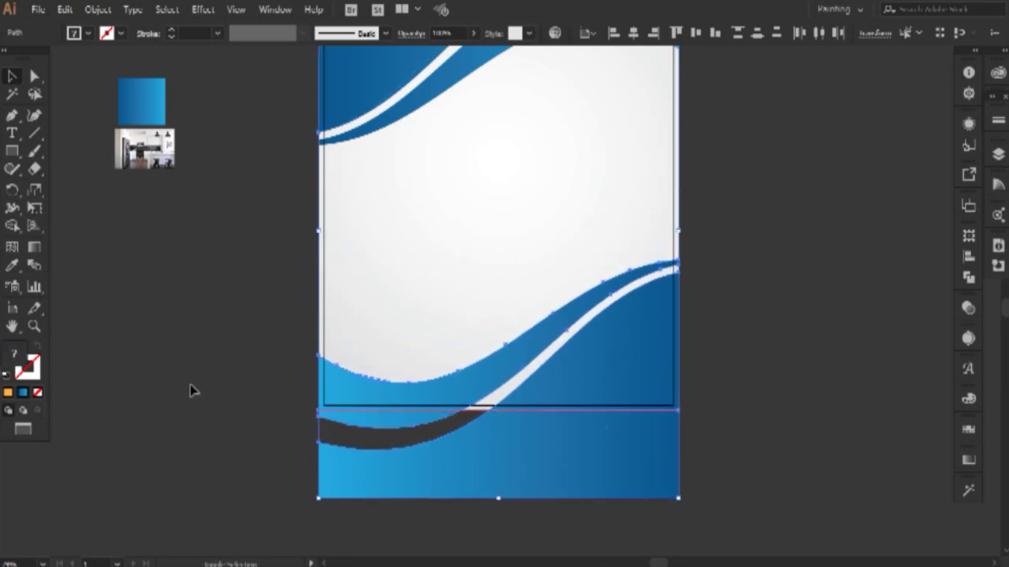
{"action": "left_click", "coordinate": [15, 231]}
{"action": "left_click_drag", "start_coordinate": [512, 448], "coordinate": [638, 448]}
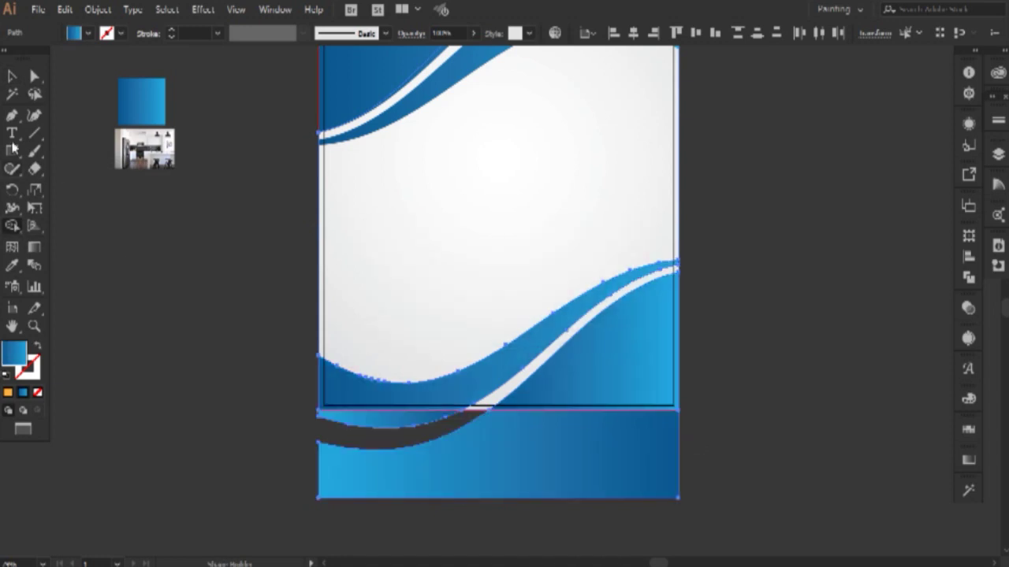
Delete the wave pieces that hang below the page's bottom edge
{"action": "left_click", "coordinate": [11, 76]}
{"action": "left_click", "coordinate": [241, 366]}
{"action": "left_click_drag", "start_coordinate": [470, 448], "coordinate": [797, 430]}
{"action": "key", "text": "Delete"}
{"action": "left_click_drag", "start_coordinate": [405, 426], "coordinate": [580, 497]}
{"action": "key", "text": "Delete"}
{"action": "key", "text": "ctrl+0"}
{"action": "key", "text": "ctrl+minus"}
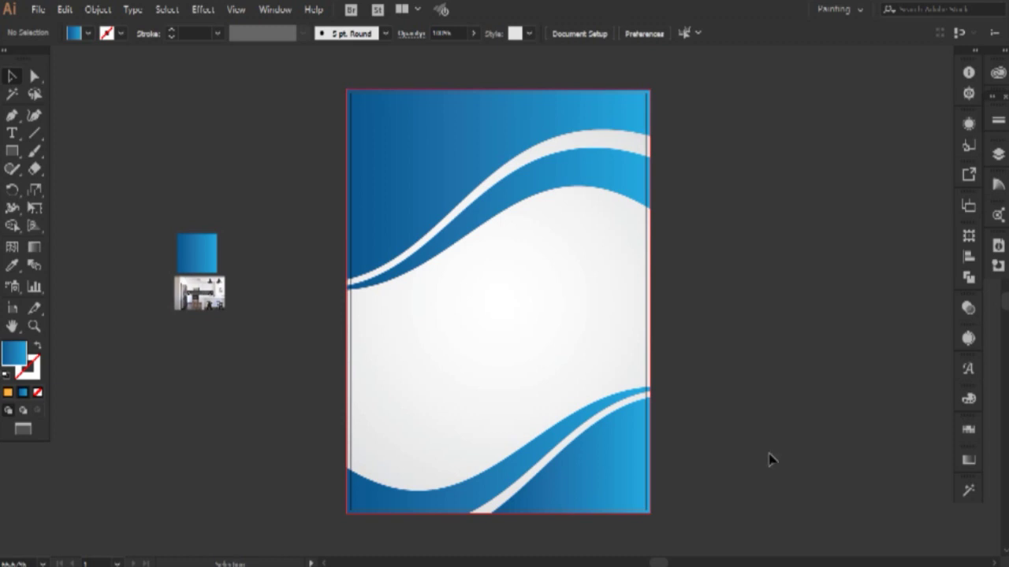
{"action": "scroll", "coordinate": [770, 454], "scroll_direction": "up", "scroll_amount": 2}
{"action": "scroll", "coordinate": [769, 451], "scroll_direction": "down", "scroll_amount": 3}
{"action": "scroll", "coordinate": [770, 455], "scroll_direction": "up", "scroll_amount": 1}
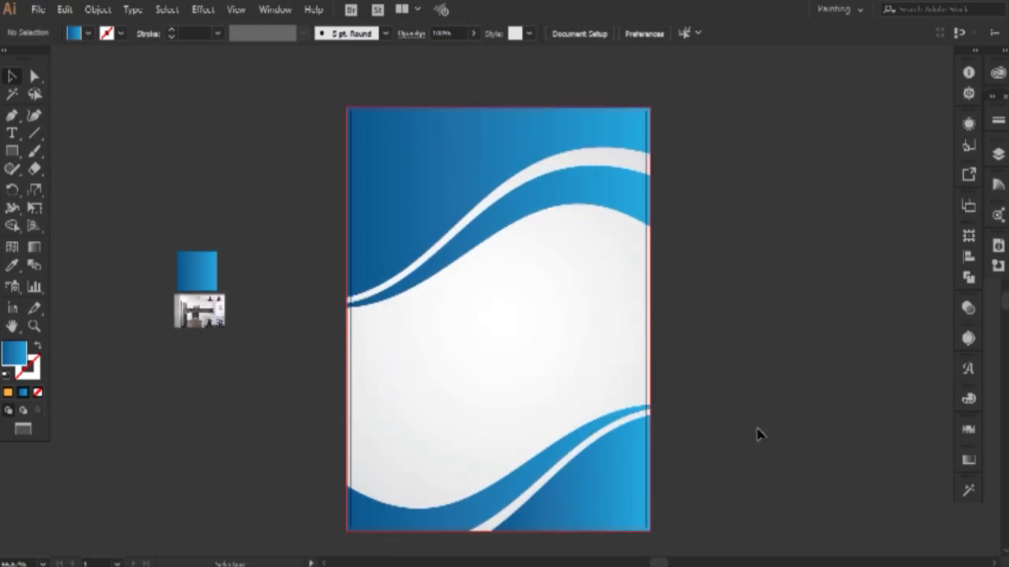
{"action": "scroll", "coordinate": [814, 355], "scroll_direction": "down", "scroll_amount": 1}
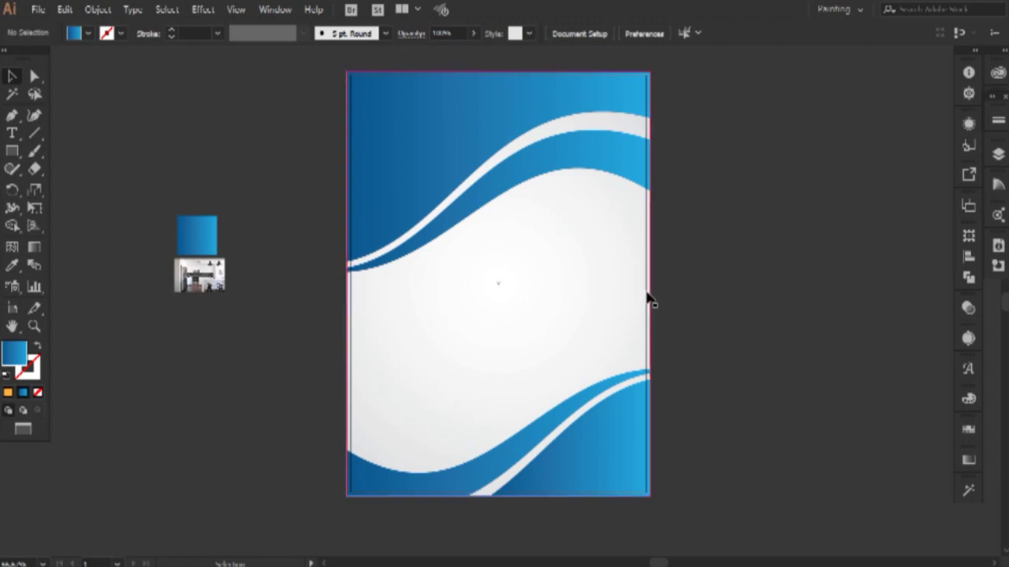
{"action": "left_click_drag", "start_coordinate": [649, 293], "coordinate": [735, 373]}
{"action": "key", "text": "ctrl+z"}
{"action": "left_click", "coordinate": [793, 334]}
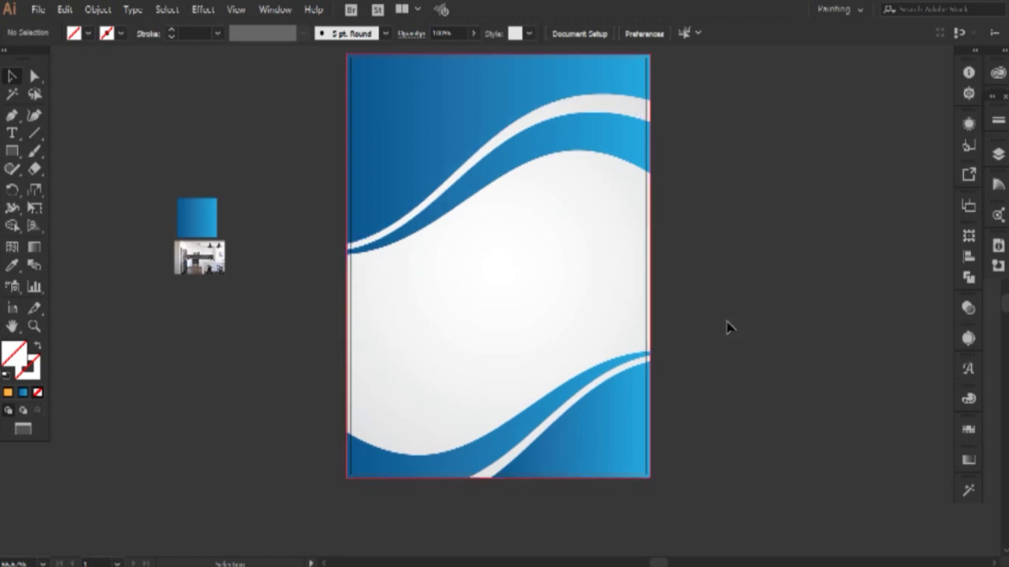
{"action": "left_click_drag", "start_coordinate": [625, 450], "coordinate": [750, 440]}
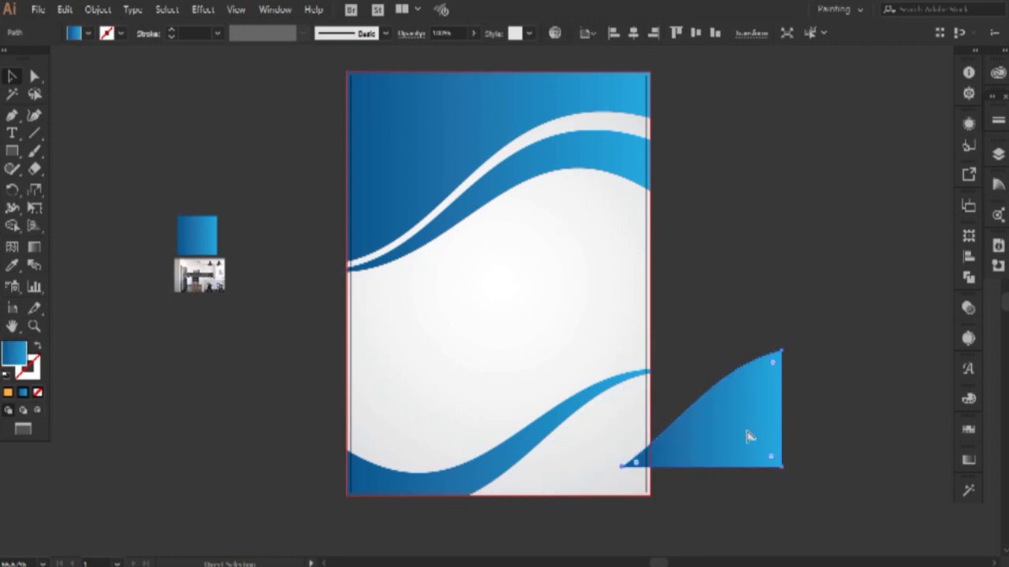
{"action": "key", "text": "ctrl+z"}
{"action": "left_click_drag", "start_coordinate": [477, 479], "coordinate": [325, 479]}
{"action": "key", "text": "ctrl+z"}
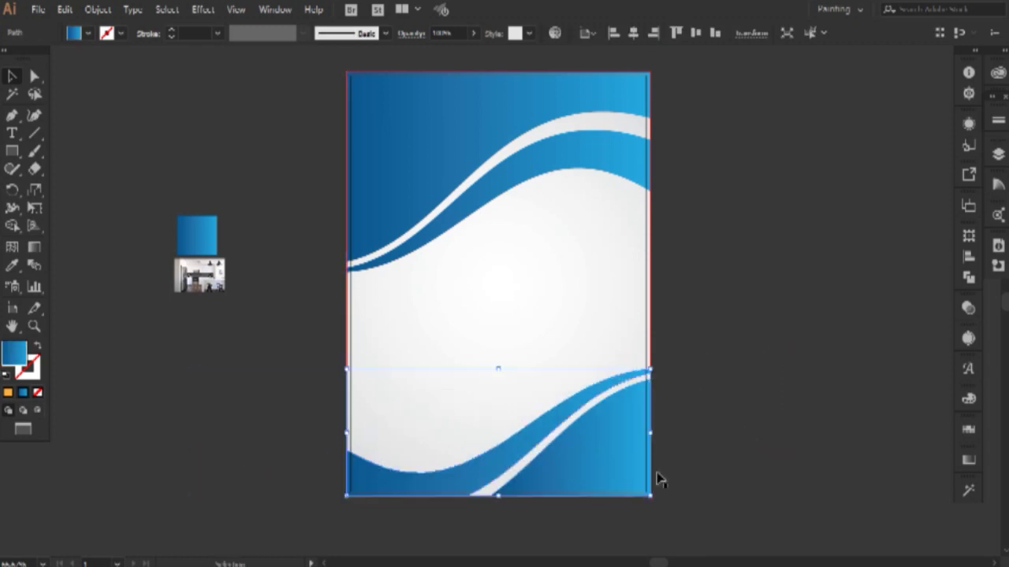
Delete the blue corner shape at the page's lower right, keeping the bottom ribbon
{"action": "left_click", "coordinate": [738, 450]}
{"action": "left_click", "coordinate": [636, 449]}
{"action": "key", "text": "Delete"}
{"action": "scroll", "coordinate": [745, 448], "scroll_direction": "down", "scroll_amount": 2}
{"action": "scroll", "coordinate": [747, 454], "scroll_direction": "up", "scroll_amount": 2}
{"action": "scroll", "coordinate": [748, 453], "scroll_direction": "down", "scroll_amount": 2}
{"action": "scroll", "coordinate": [747, 454], "scroll_direction": "up", "scroll_amount": 4}
{"action": "scroll", "coordinate": [747, 454], "scroll_direction": "down", "scroll_amount": 1}
{"action": "key", "text": "ctrl+0"}
{"action": "key", "text": "ctrl+minus"}
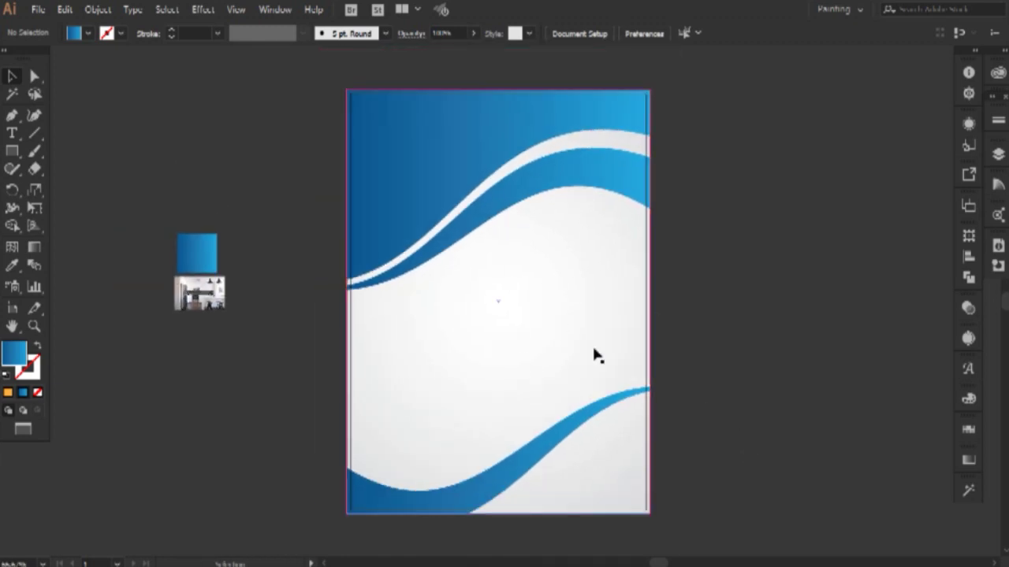
Create a solid red shape from the page area between the upper and lower ribbons with the Shape Builder
{"action": "left_click", "coordinate": [597, 182]}
{"action": "left_click", "coordinate": [650, 320], "text": "shift"}
{"action": "left_click", "coordinate": [662, 350]}
{"action": "left_click", "coordinate": [651, 315]}
{"action": "left_click", "coordinate": [618, 183], "text": "shift"}
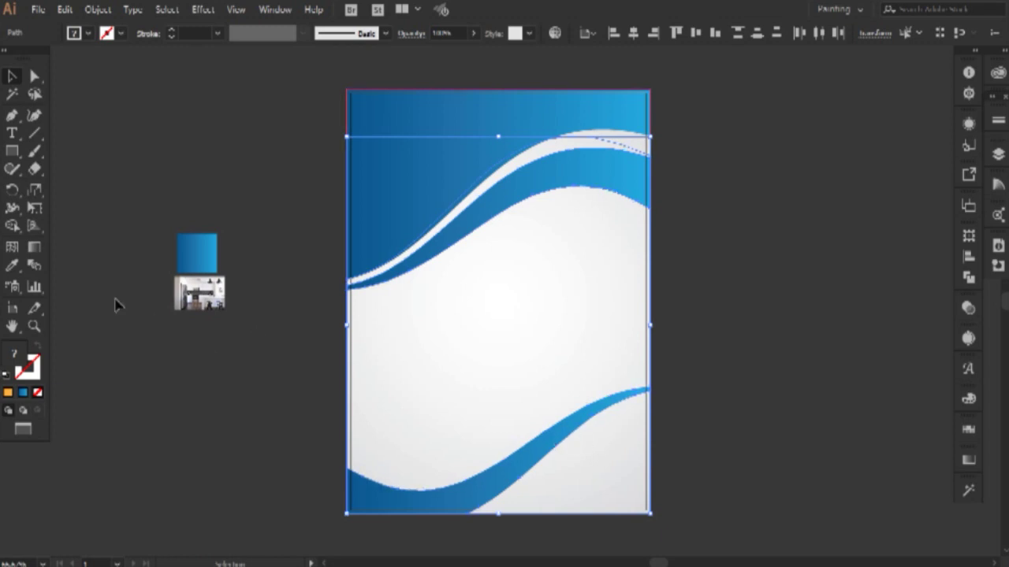
{"action": "left_click", "coordinate": [12, 226]}
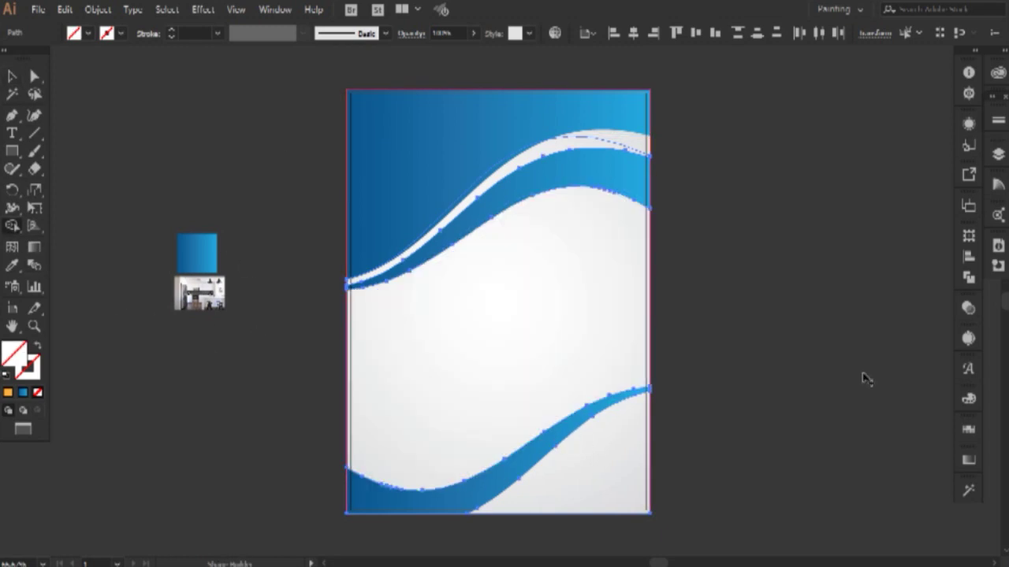
{"action": "left_click", "coordinate": [966, 431]}
{"action": "left_click", "coordinate": [886, 471]}
{"action": "left_click", "coordinate": [465, 282]}
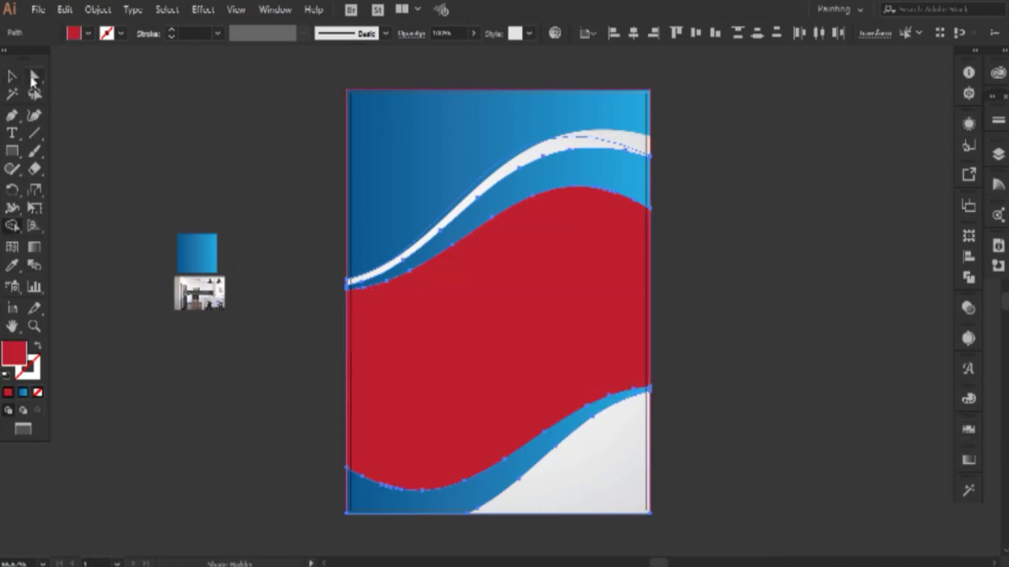
Bring the red shape between the ribbons to the front of the stacking order
{"action": "left_click", "coordinate": [12, 77]}
{"action": "left_click", "coordinate": [260, 211]}
{"action": "left_click", "coordinate": [464, 342]}
{"action": "right_click", "coordinate": [464, 342]}
{"action": "mouse_move", "coordinate": [570, 264]}
{"action": "left_click", "coordinate": [712, 263]}
{"action": "left_click", "coordinate": [714, 267]}
Place the kitchen photo behind the red shape and clip it to that shape with a clipping mask
{"action": "left_click_drag", "start_coordinate": [193, 288], "coordinate": [495, 390]}
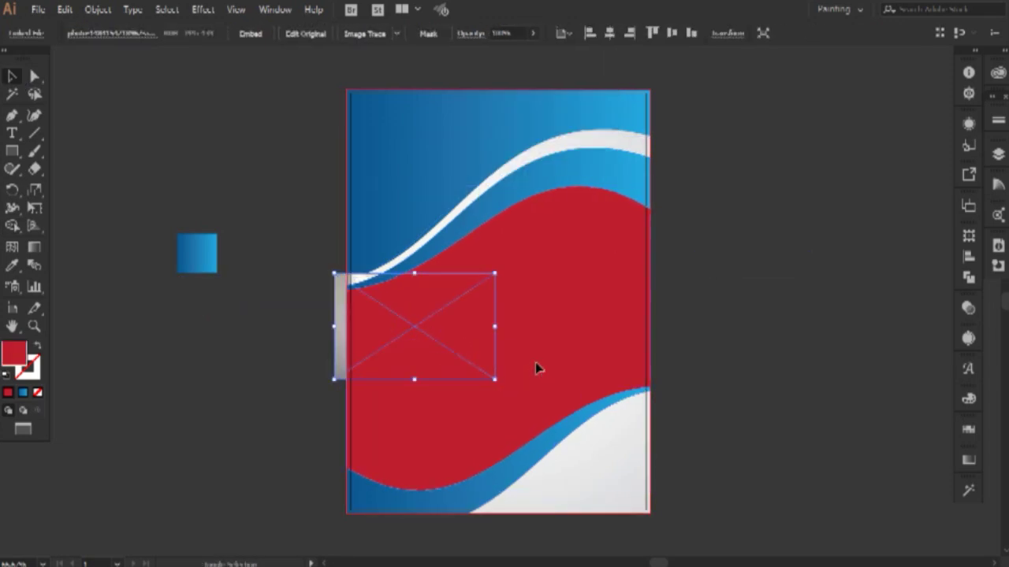
{"action": "left_click", "coordinate": [536, 362], "text": "shift"}
{"action": "right_click", "coordinate": [536, 362]}
{"action": "left_click", "coordinate": [585, 250]}
Enlarge and reposition the kitchen photo inside its mask so it fills the whole area between the two ribbons
{"action": "left_click_drag", "start_coordinate": [541, 318], "coordinate": [539, 318]}
{"action": "left_click_drag", "start_coordinate": [579, 369], "coordinate": [677, 453]}
{"action": "left_click_drag", "start_coordinate": [515, 341], "coordinate": [506, 374]}
{"action": "left_click_drag", "start_coordinate": [667, 466], "coordinate": [705, 524]}
{"action": "left_click_drag", "start_coordinate": [596, 381], "coordinate": [606, 342]}
{"action": "left_click_drag", "start_coordinate": [715, 308], "coordinate": [749, 312]}
{"action": "left_click_drag", "start_coordinate": [545, 322], "coordinate": [557, 349]}
{"action": "double_click", "coordinate": [848, 379]}
{"action": "scroll", "coordinate": [748, 395], "scroll_direction": "up", "scroll_amount": 1}
{"action": "scroll", "coordinate": [750, 399], "scroll_direction": "down", "scroll_amount": 2}
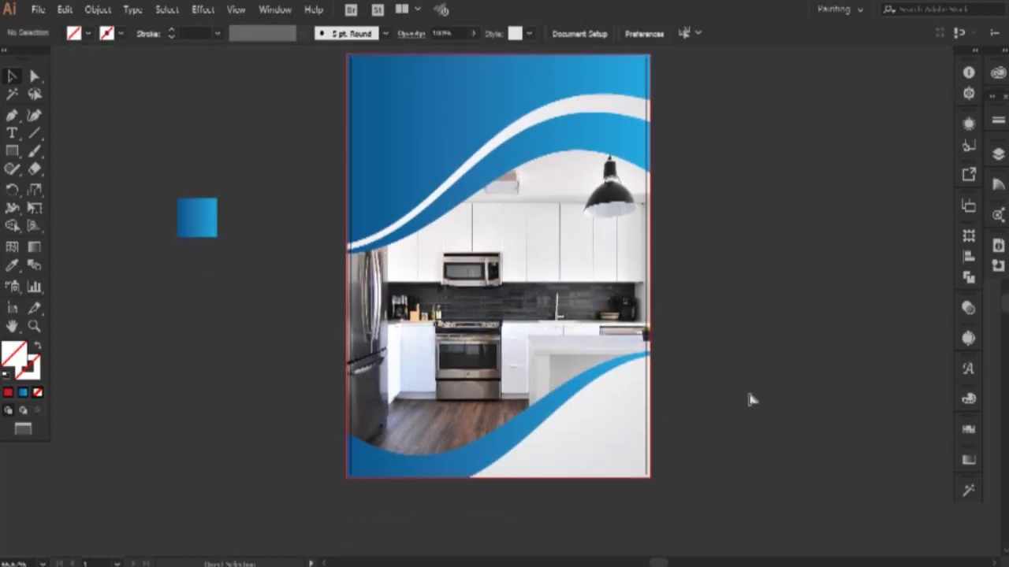
{"action": "scroll", "coordinate": [750, 400], "scroll_direction": "up", "scroll_amount": 1}
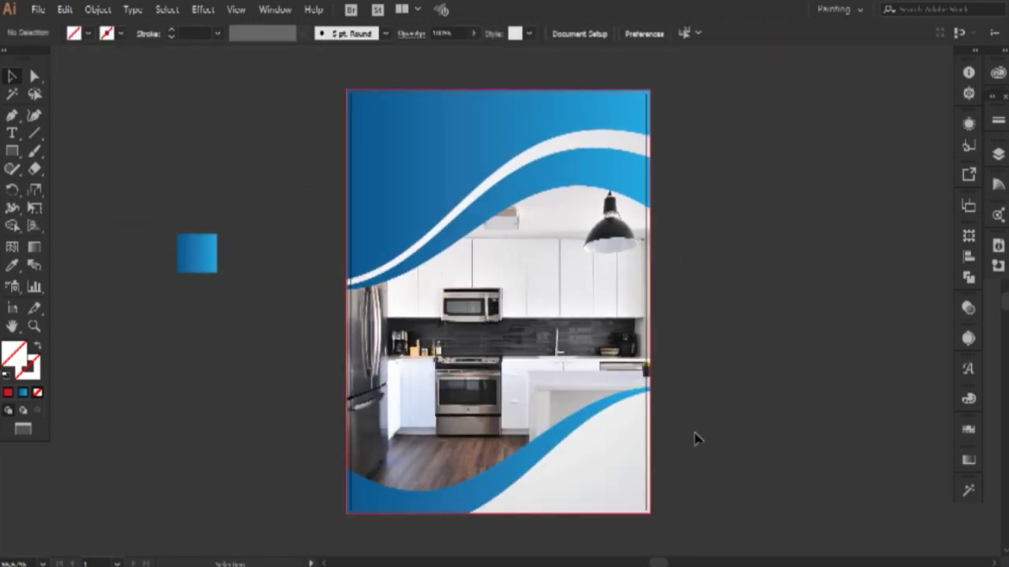
{"action": "scroll", "coordinate": [697, 439], "scroll_direction": "up", "scroll_amount": 1}
{"action": "key", "text": "ctrl+0"}
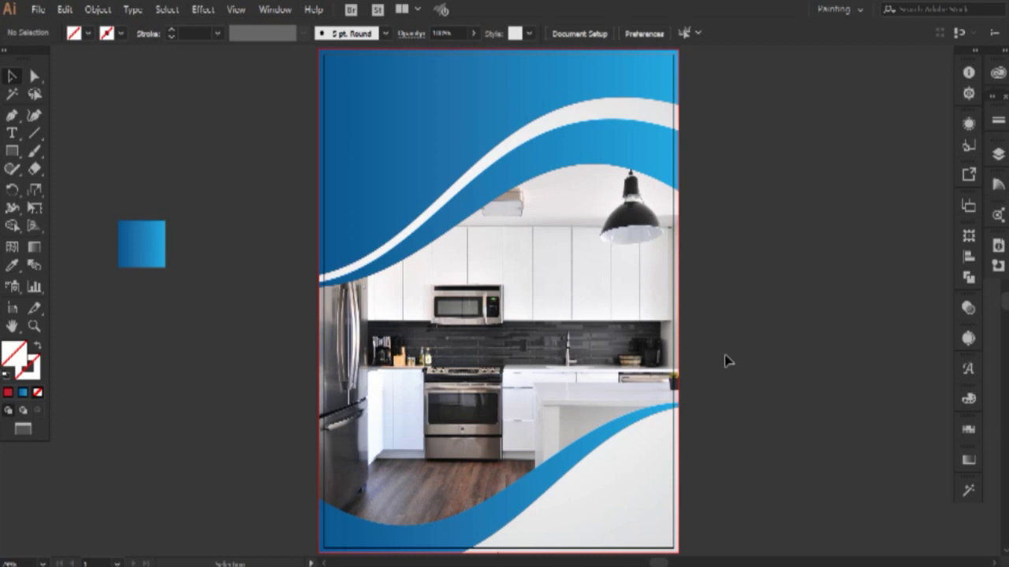
{"action": "scroll", "coordinate": [724, 353], "scroll_direction": "up", "scroll_amount": 1}
{"action": "scroll", "coordinate": [724, 354], "scroll_direction": "down", "scroll_amount": 1}
{"action": "scroll", "coordinate": [724, 354], "scroll_direction": "up", "scroll_amount": 1}
{"action": "scroll", "coordinate": [724, 354], "scroll_direction": "down", "scroll_amount": 1}
{"action": "scroll", "coordinate": [855, 356], "scroll_direction": "up", "scroll_amount": 1}
{"action": "scroll", "coordinate": [255, 286], "scroll_direction": "down", "scroll_amount": 1}
Place the YOUR LOGO group in the blue header's upper-left corner and fill it with white
{"action": "left_click_drag", "start_coordinate": [144, 240], "coordinate": [143, 174]}
{"action": "left_click", "coordinate": [213, 246]}
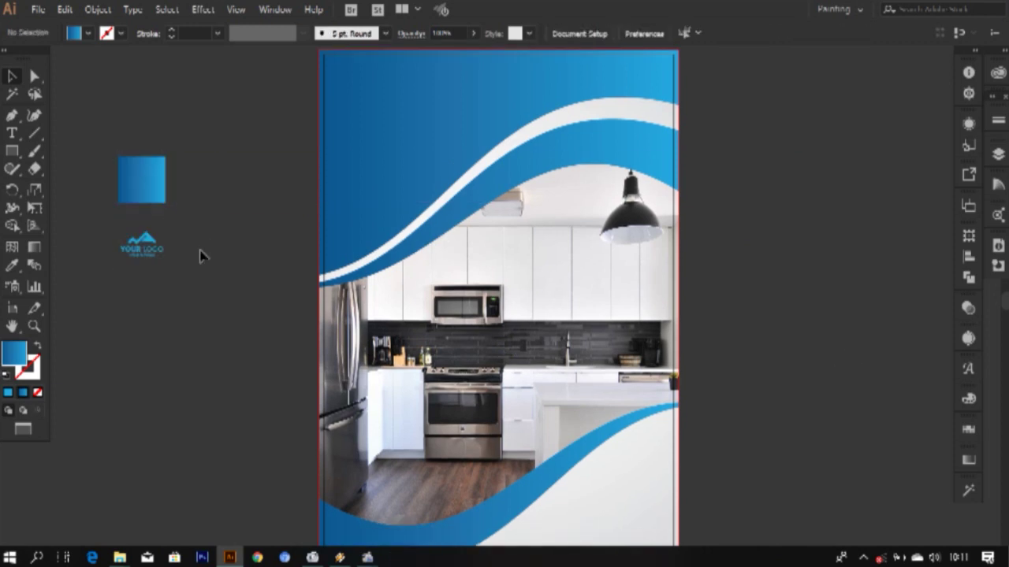
{"action": "left_click", "coordinate": [148, 248]}
{"action": "left_click_drag", "start_coordinate": [149, 247], "coordinate": [239, 305]}
{"action": "left_click_drag", "start_coordinate": [241, 305], "coordinate": [394, 111]}
{"action": "left_click", "coordinate": [968, 430]}
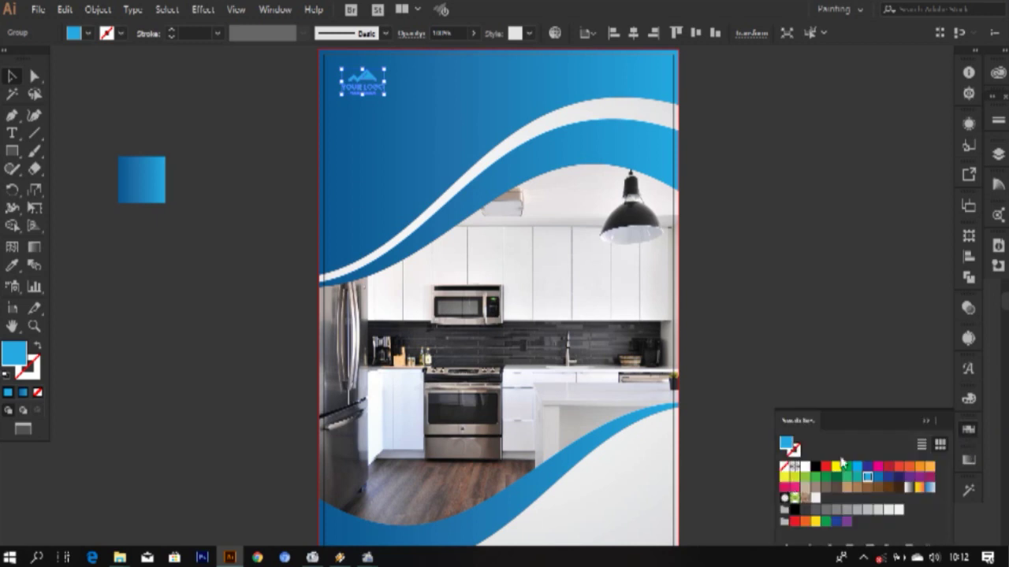
{"action": "left_click", "coordinate": [835, 410]}
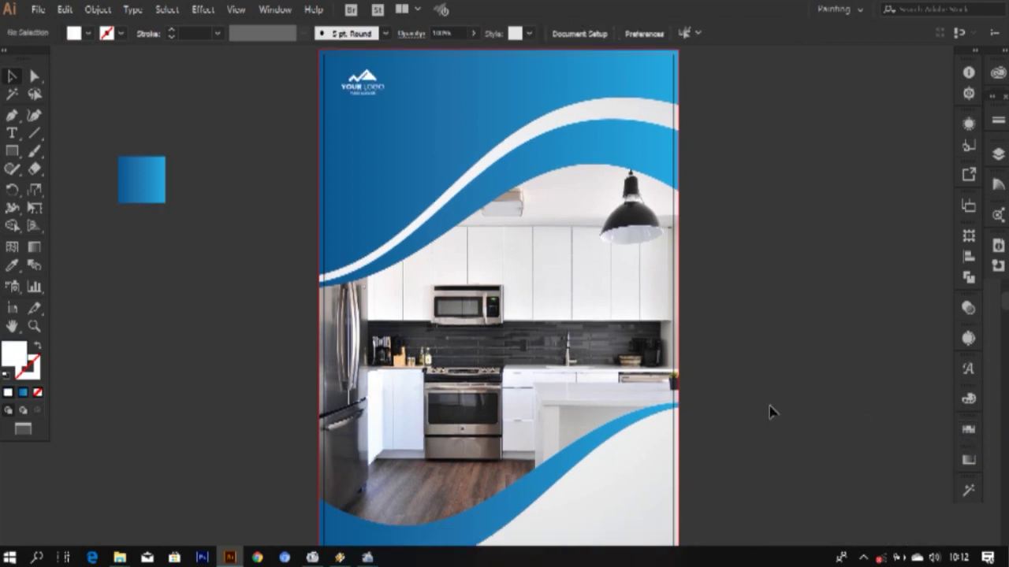
Enlarge the white logo slightly in the header's upper-left corner
{"action": "left_click", "coordinate": [376, 83]}
{"action": "mouse_move", "coordinate": [385, 96]}
{"action": "left_mouse_down"}
{"action": "mouse_move", "coordinate": [396, 103]}
{"action": "mouse_move", "coordinate": [388, 97]}
{"action": "left_mouse_up"}
{"action": "left_click", "coordinate": [740, 254]}
{"action": "left_click", "coordinate": [382, 89]}
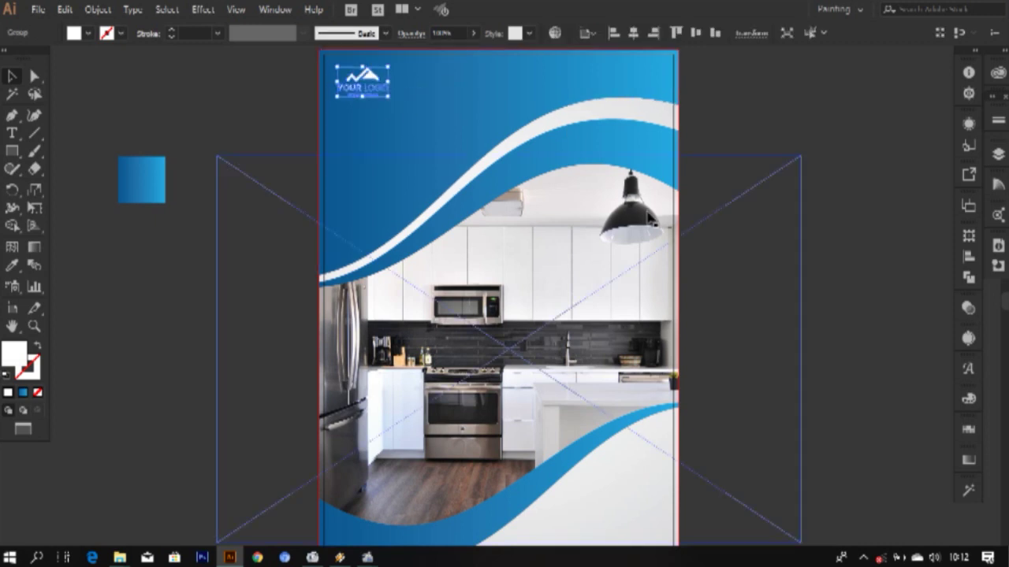
{"action": "left_click", "coordinate": [721, 272]}
{"action": "scroll", "coordinate": [735, 347], "scroll_direction": "up", "scroll_amount": 1}
{"action": "scroll", "coordinate": [735, 346], "scroll_direction": "down", "scroll_amount": 1}
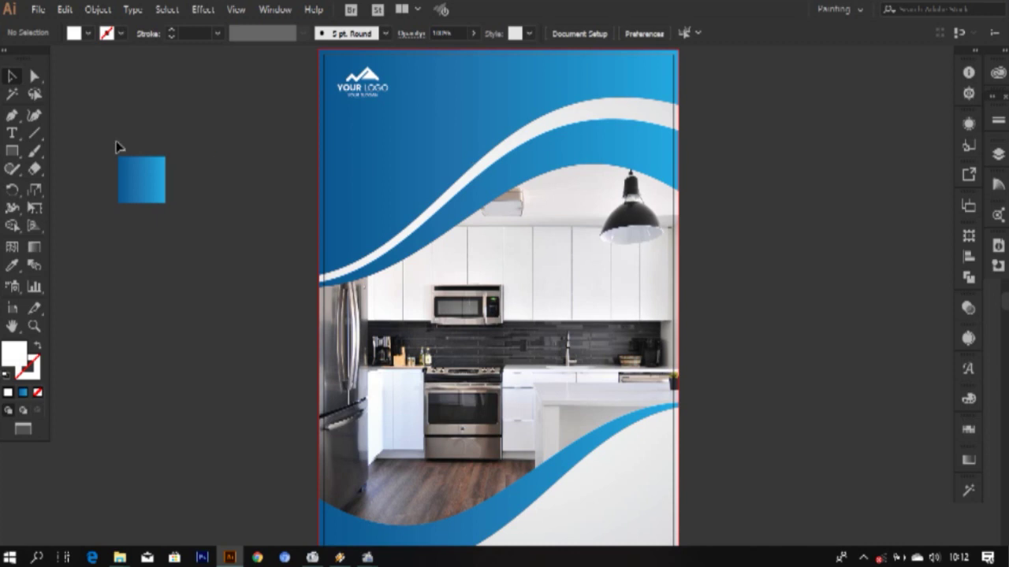
Add the point text COMPANY and scale it up across the blue header below the logo
{"action": "key", "text": "t"}
{"action": "left_click", "coordinate": [269, 313]}
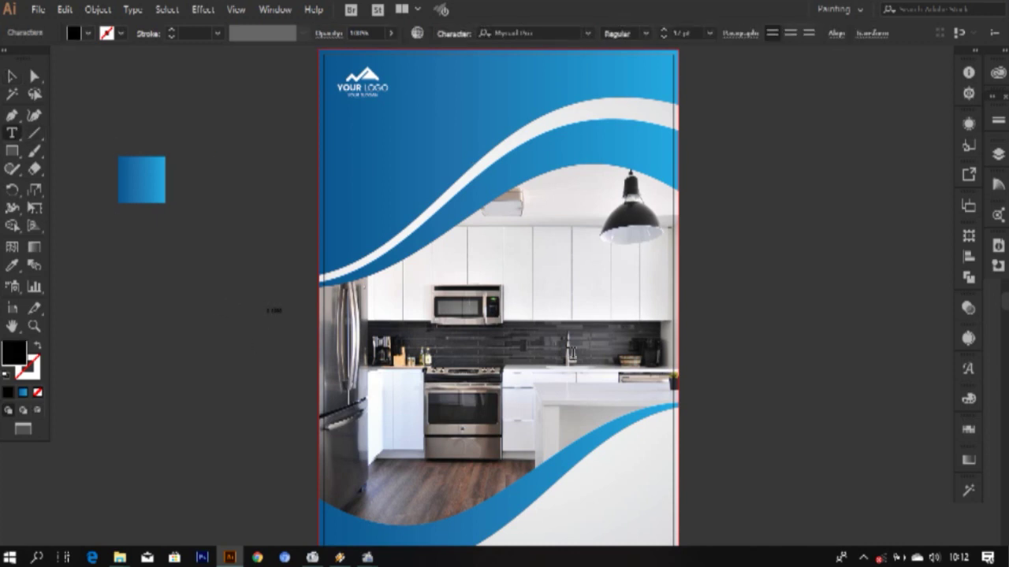
{"action": "left_click", "coordinate": [13, 76]}
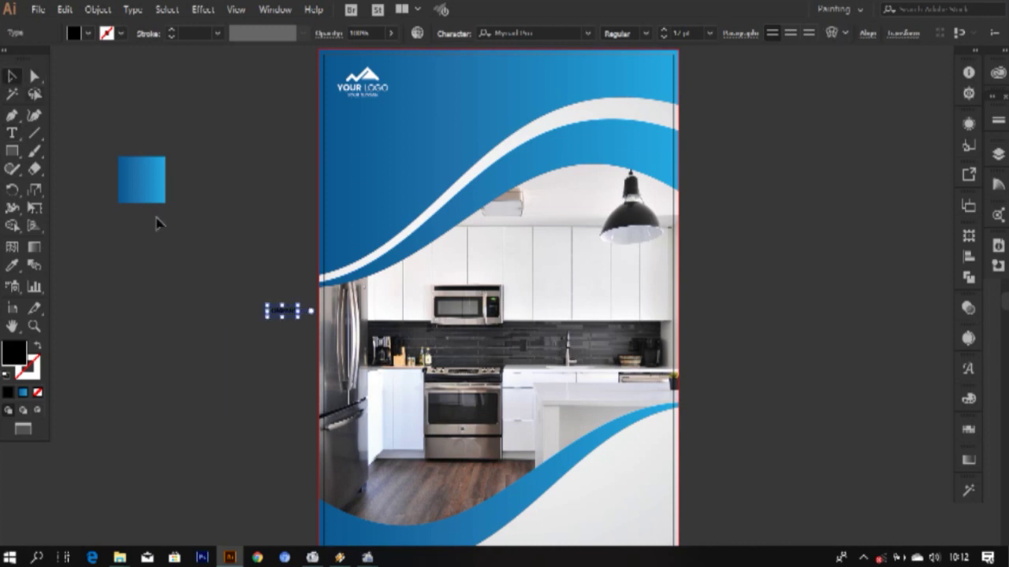
{"action": "left_click_drag", "start_coordinate": [298, 319], "coordinate": [473, 149]}
{"action": "left_click", "coordinate": [368, 372]}
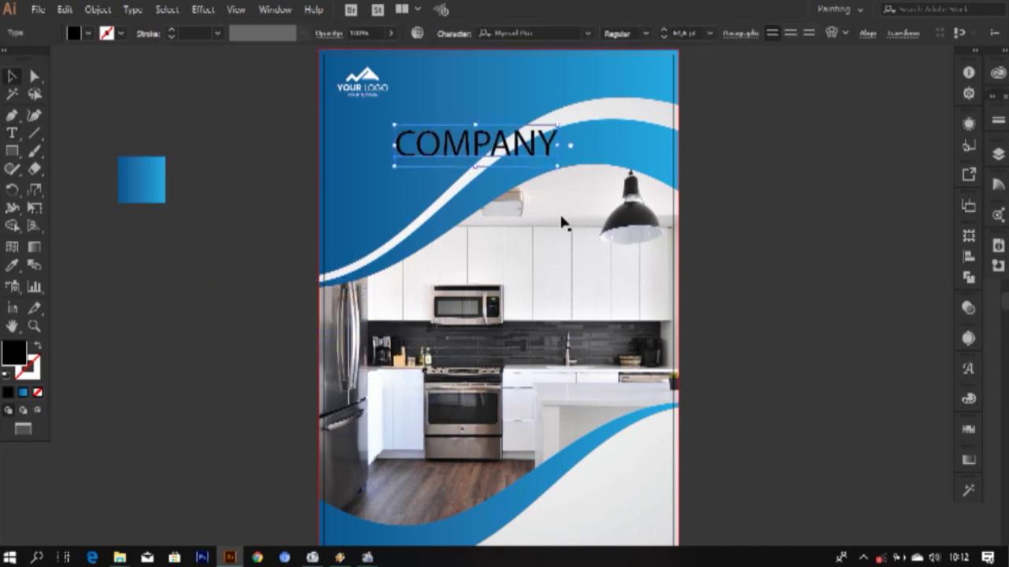
Fill the COMPANY text with white, reduce its size slightly and place it under the logo
{"action": "left_click", "coordinate": [969, 433]}
{"action": "left_click", "coordinate": [802, 468]}
{"action": "left_click", "coordinate": [923, 418]}
{"action": "left_click", "coordinate": [741, 308]}
{"action": "scroll", "coordinate": [650, 252], "scroll_direction": "up", "scroll_amount": 1}
{"action": "mouse_move", "coordinate": [483, 185]}
{"action": "left_mouse_down"}
{"action": "mouse_move", "coordinate": [420, 182]}
{"action": "mouse_move", "coordinate": [479, 193]}
{"action": "left_mouse_up"}
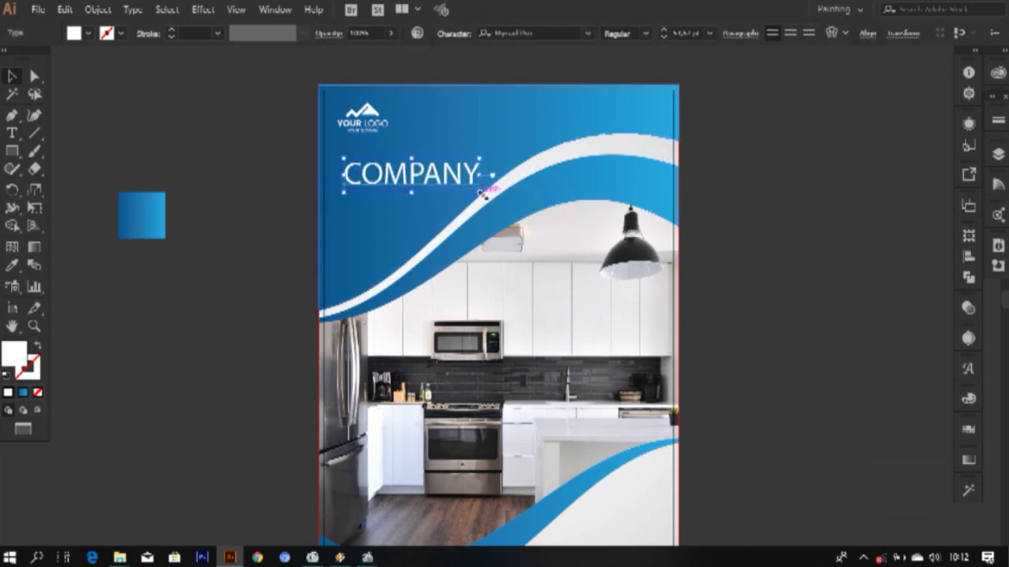
Set the COMPANY text's font size to 50 pt and line it up with the logo's left edge
{"action": "scroll", "coordinate": [681, 29], "scroll_direction": "down", "scroll_amount": 4}
{"action": "left_click", "coordinate": [817, 197]}
{"action": "left_click_drag", "start_coordinate": [418, 180], "coordinate": [412, 177]}
{"action": "left_click", "coordinate": [806, 297]}
{"action": "scroll", "coordinate": [806, 297], "scroll_direction": "up", "scroll_amount": 1}
{"action": "scroll", "coordinate": [806, 297], "scroll_direction": "down", "scroll_amount": 1}
{"action": "left_click", "coordinate": [413, 177]}
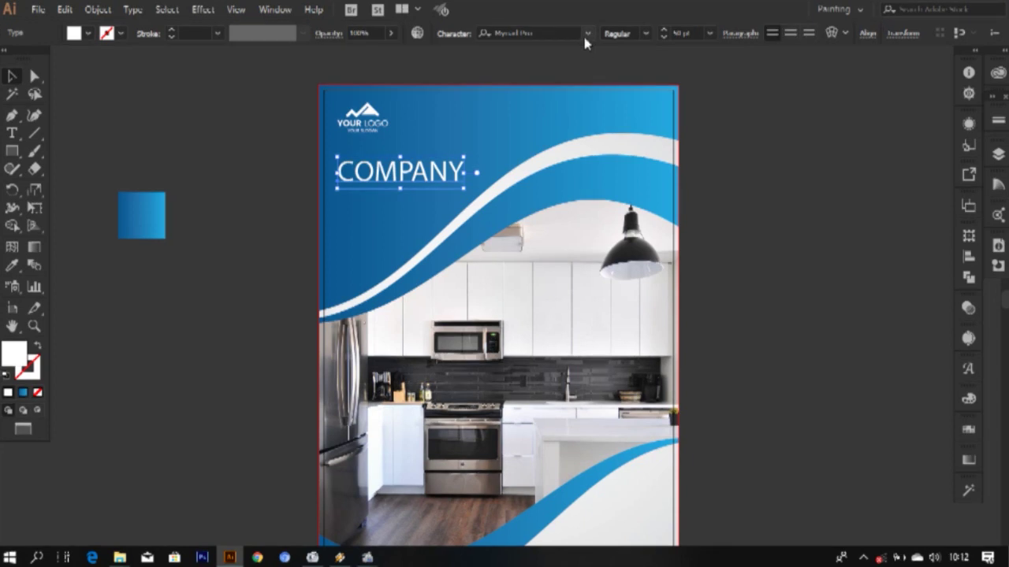
{"action": "scroll", "coordinate": [579, 92], "scroll_direction": "up", "scroll_amount": 1}
Filter the fonts to Sans Serif and try Gill Sans MT on the COMPANY text
{"action": "left_click", "coordinate": [587, 33]}
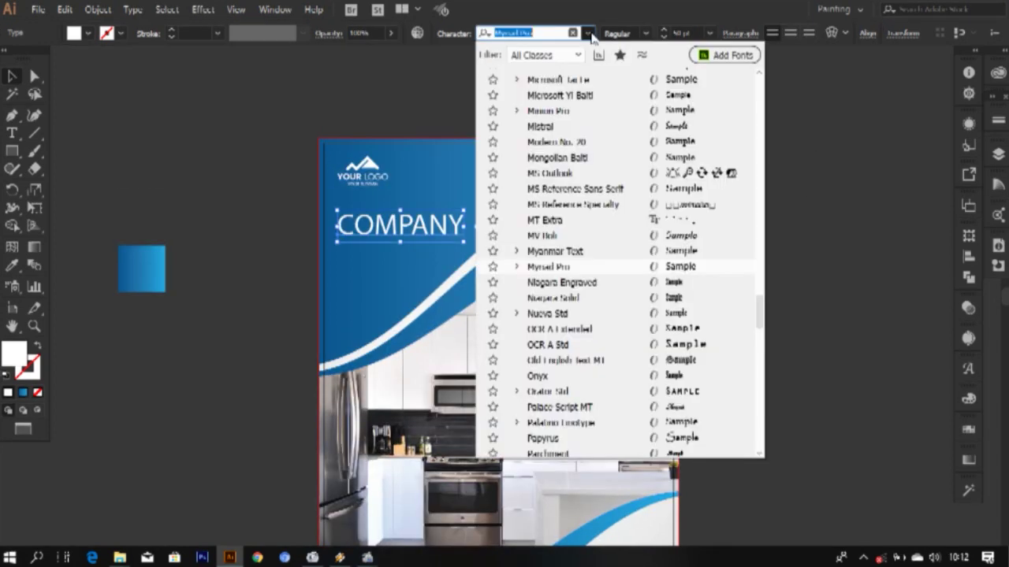
{"action": "left_click", "coordinate": [552, 54]}
{"action": "left_click", "coordinate": [553, 127]}
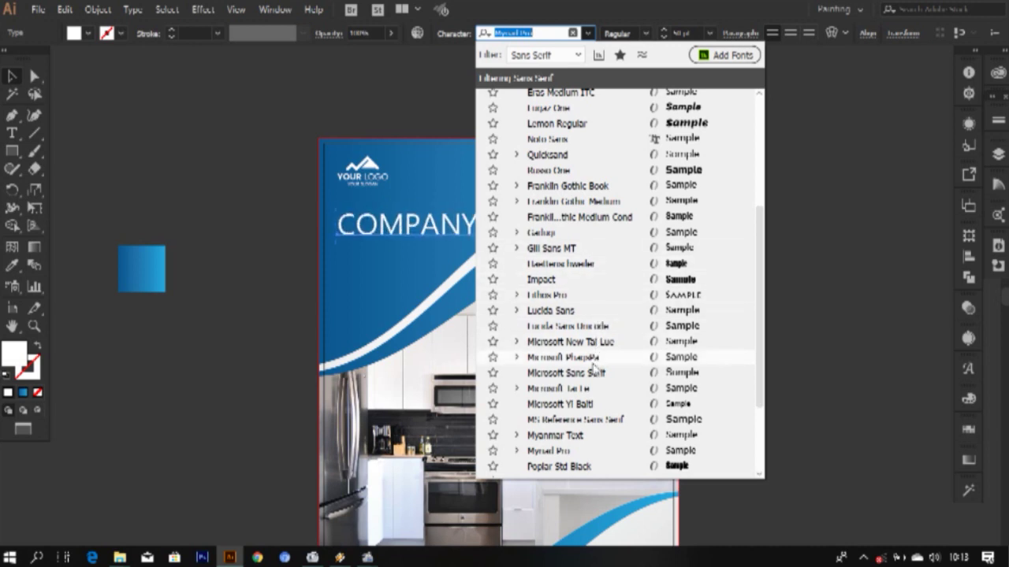
{"action": "left_click", "coordinate": [585, 250]}
{"action": "left_click", "coordinate": [758, 321]}
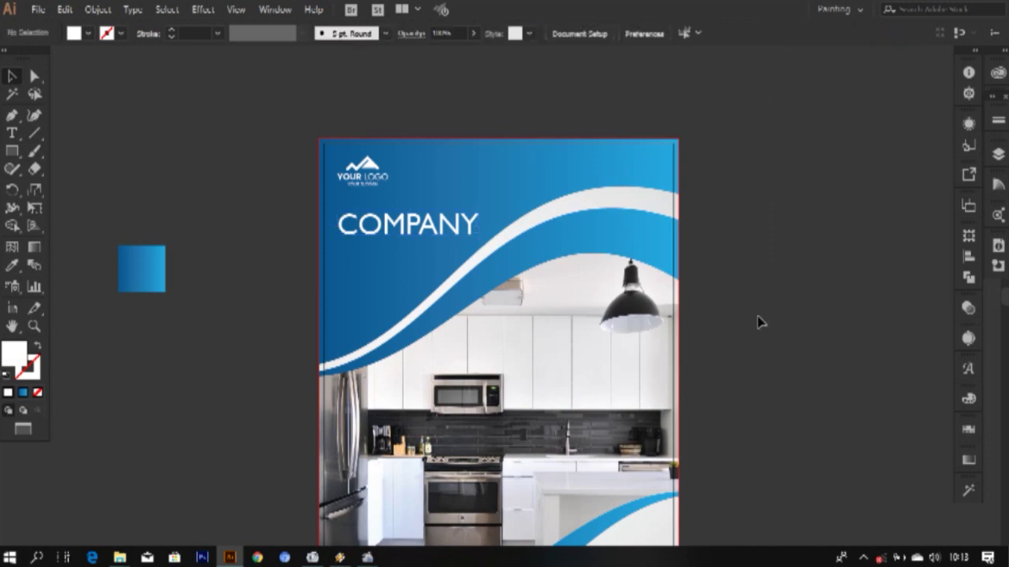
Change the COMPANY text's font to Corbel
{"action": "scroll", "coordinate": [759, 322], "scroll_direction": "down", "scroll_amount": 5}
{"action": "left_click", "coordinate": [441, 149]}
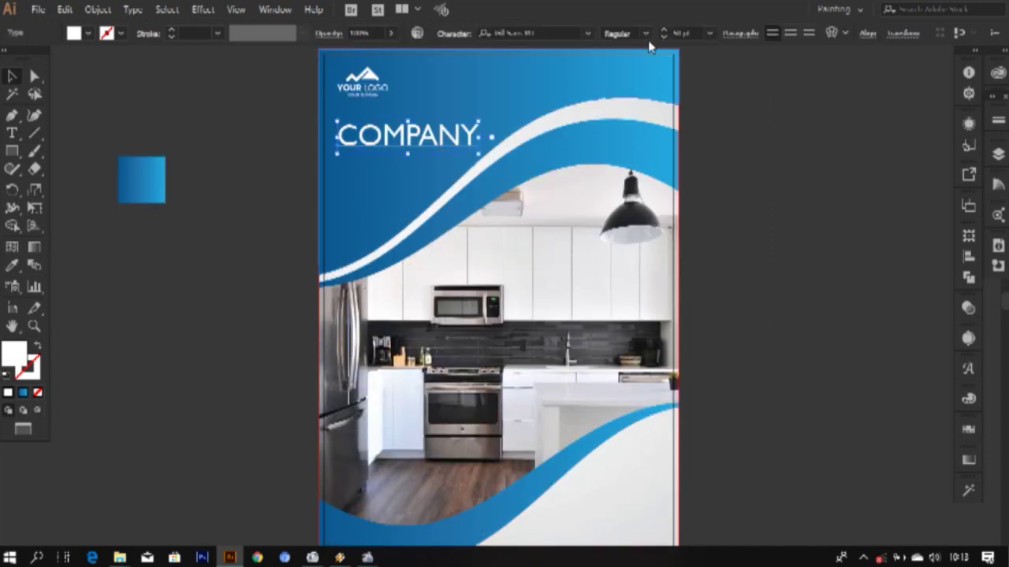
{"action": "left_click", "coordinate": [586, 34]}
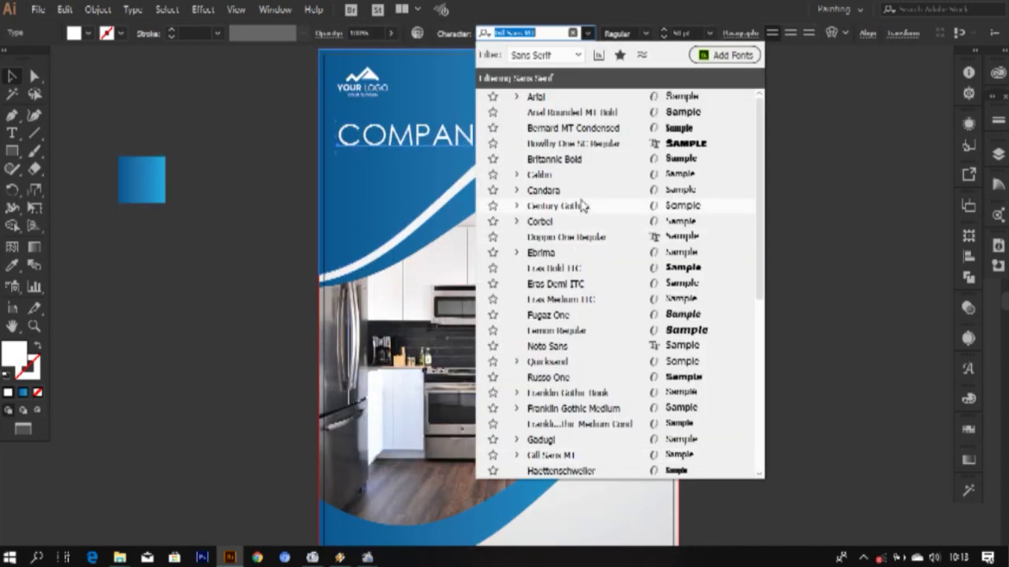
{"action": "left_click", "coordinate": [583, 223]}
{"action": "left_click", "coordinate": [753, 206]}
Duplicate the COMPANY text directly below itself, change the copy's wording to FLYER and scale it down
{"action": "left_click_drag", "start_coordinate": [437, 146], "coordinate": [434, 175]}
{"action": "double_click", "coordinate": [434, 175]}
{"action": "key", "text": "ctrl+a"}
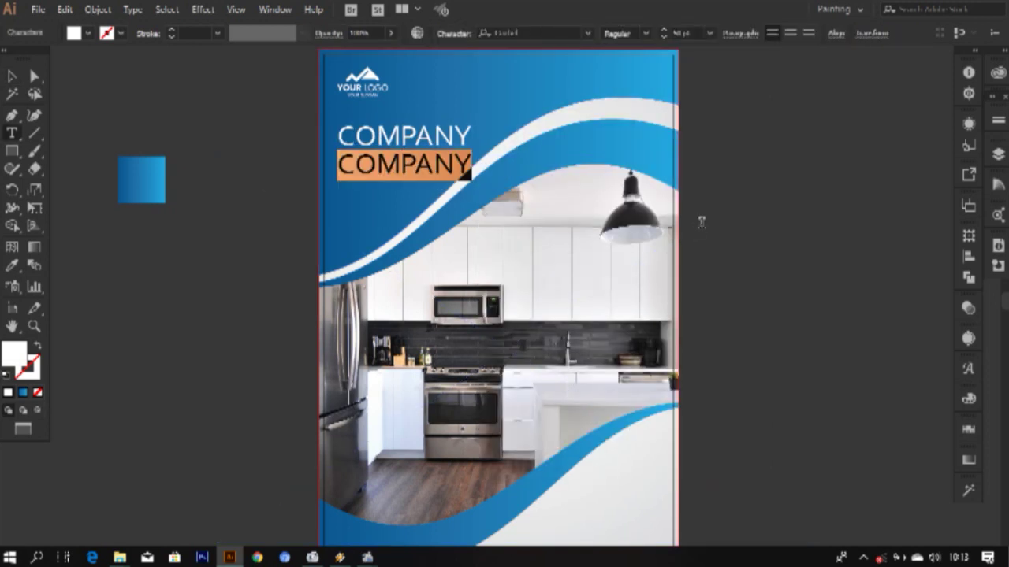
{"action": "type", "text": "FL"}
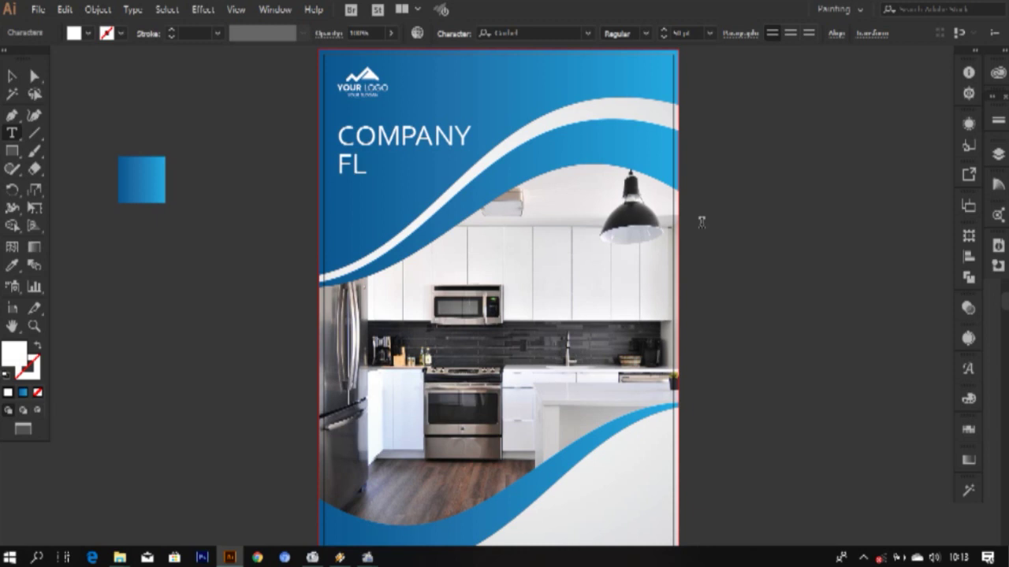
{"action": "left_click", "coordinate": [8, 82]}
{"action": "left_click_drag", "start_coordinate": [416, 182], "coordinate": [365, 158]}
Align the left edges of COMPANY and FLYER and nudge both lines into position under the logo
{"action": "left_click", "coordinate": [403, 136], "text": "shift"}
{"action": "left_click", "coordinate": [968, 257]}
{"action": "left_click", "coordinate": [796, 268]}
{"action": "left_click", "coordinate": [926, 229]}
{"action": "key", "text": "shift+Right"}
{"action": "key", "text": "shift+Right"}
{"action": "key", "text": "shift+Down"}
{"action": "key", "text": "shift+Down"}
{"action": "key", "text": "shift+Left"}
{"action": "key", "text": "shift+Up"}
{"action": "left_click", "coordinate": [743, 214]}
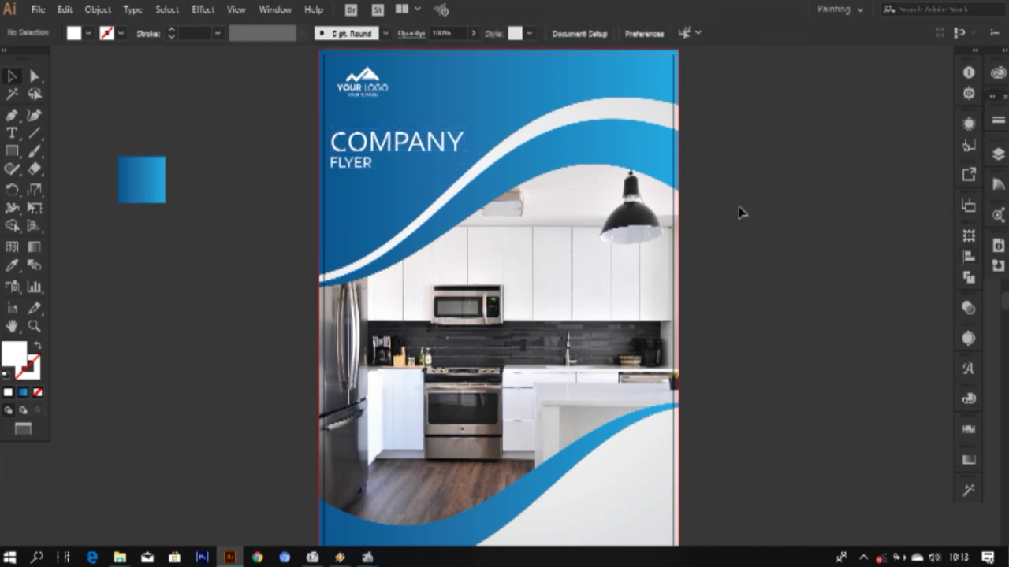
Make the COMPANY title bold and reduce the font sizes of both COMPANY and FLYER
{"action": "left_click", "coordinate": [406, 154]}
{"action": "left_click", "coordinate": [644, 33]}
{"action": "left_click", "coordinate": [626, 115]}
{"action": "scroll", "coordinate": [700, 32], "scroll_direction": "down", "scroll_amount": 7}
{"action": "left_click", "coordinate": [719, 107]}
{"action": "left_click", "coordinate": [369, 166]}
{"action": "scroll", "coordinate": [688, 33], "scroll_direction": "down", "scroll_amount": 6}
Left-align COMPANY and FLYER again and shift both lines right so they sit beneath the logo
{"action": "left_click", "coordinate": [397, 151], "text": "shift"}
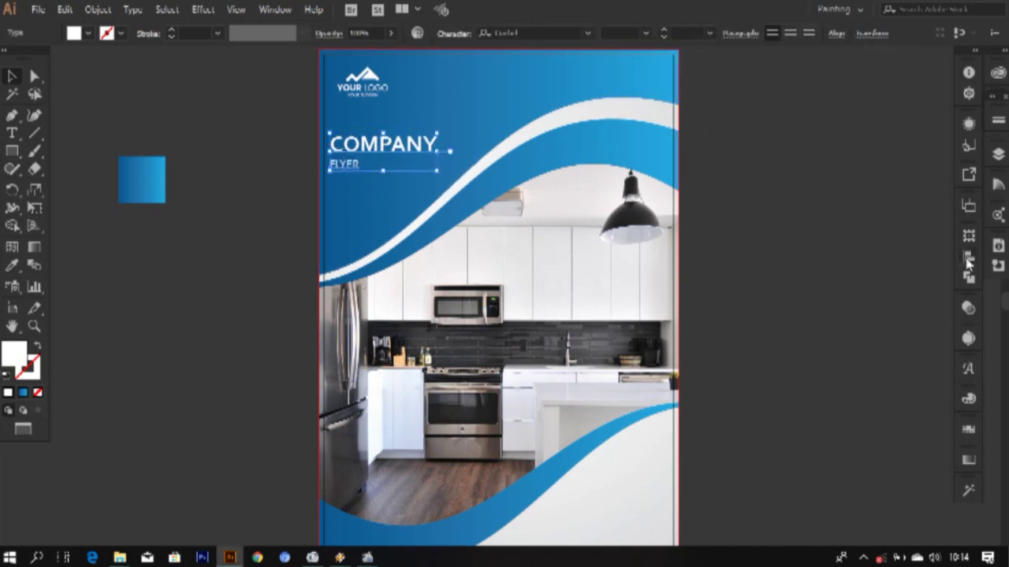
{"action": "left_click", "coordinate": [968, 256]}
{"action": "left_click", "coordinate": [795, 267]}
{"action": "left_click", "coordinate": [925, 229]}
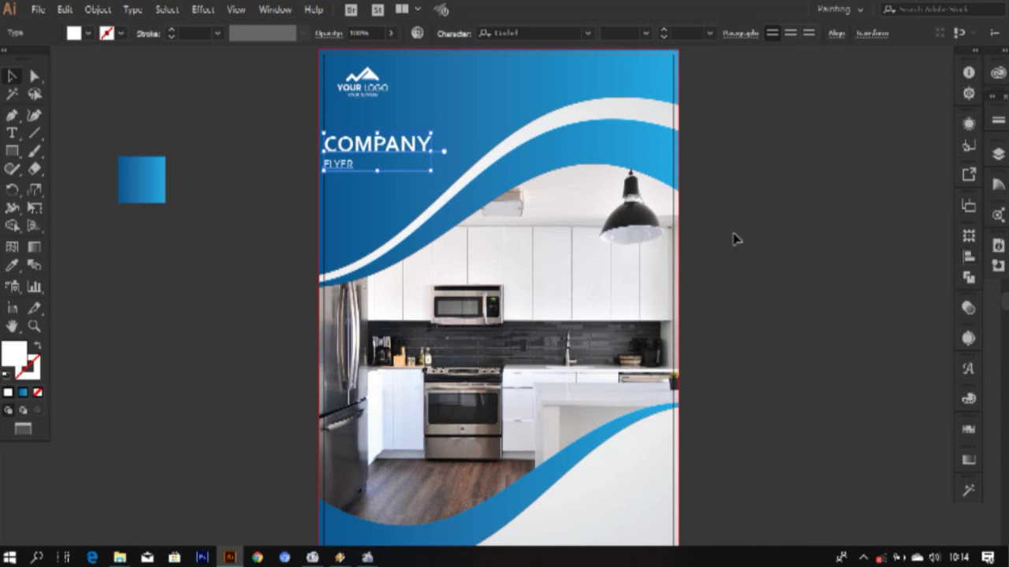
{"action": "key", "text": "shift+Right"}
{"action": "key", "text": "shift+Right"}
{"action": "key", "text": "shift+Right"}
{"action": "scroll", "coordinate": [754, 264], "scroll_direction": "down", "scroll_amount": 4}
{"action": "scroll", "coordinate": [755, 265], "scroll_direction": "up", "scroll_amount": 3}
{"action": "left_click", "coordinate": [756, 267]}
{"action": "scroll", "coordinate": [755, 273], "scroll_direction": "up", "scroll_amount": 1}
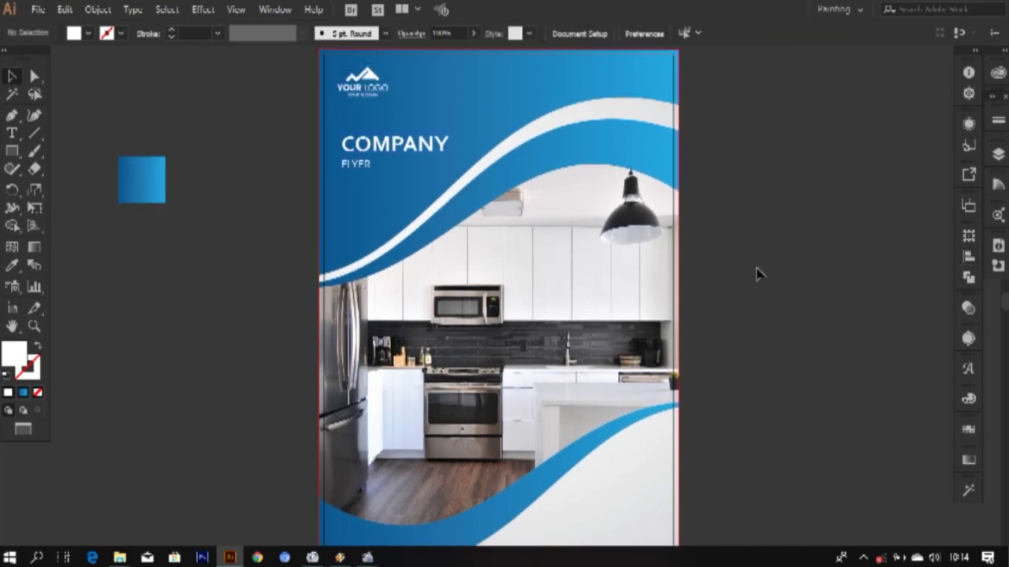
{"action": "left_click", "coordinate": [14, 133]}
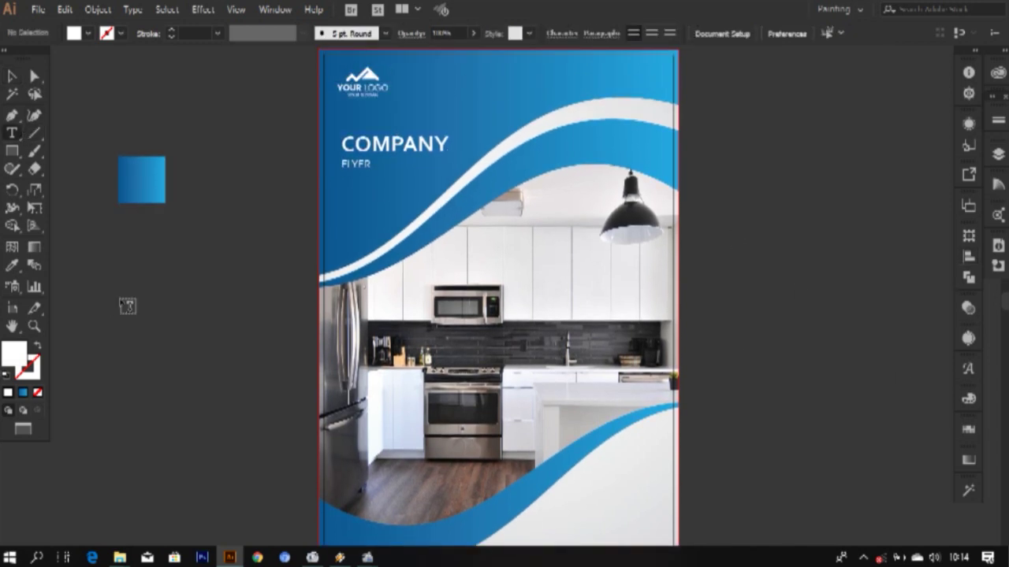
{"action": "left_click_drag", "start_coordinate": [130, 276], "coordinate": [196, 337]}
{"action": "scroll", "coordinate": [692, 31], "scroll_direction": "down", "scroll_amount": 4}
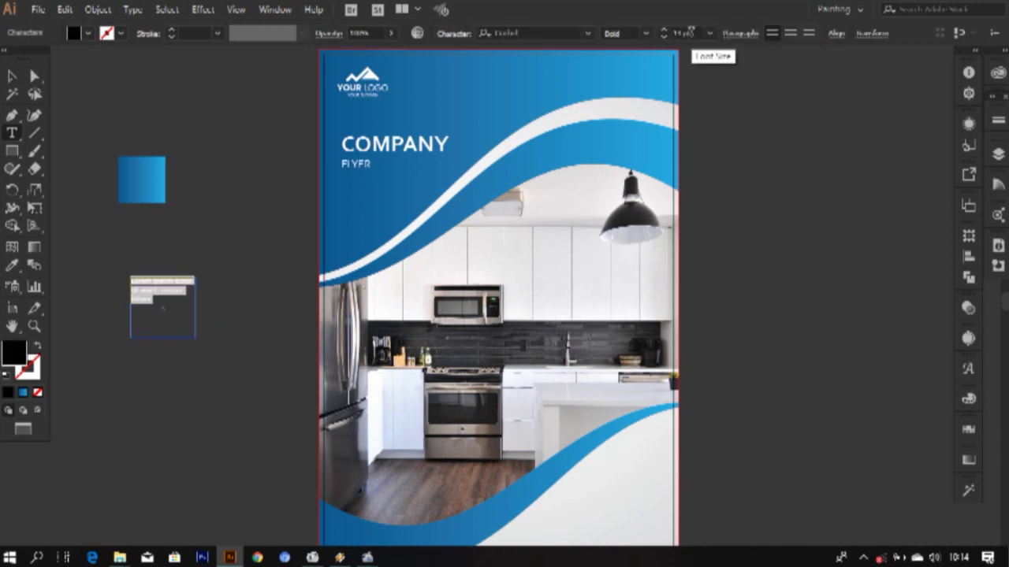
{"action": "left_click", "coordinate": [12, 75]}
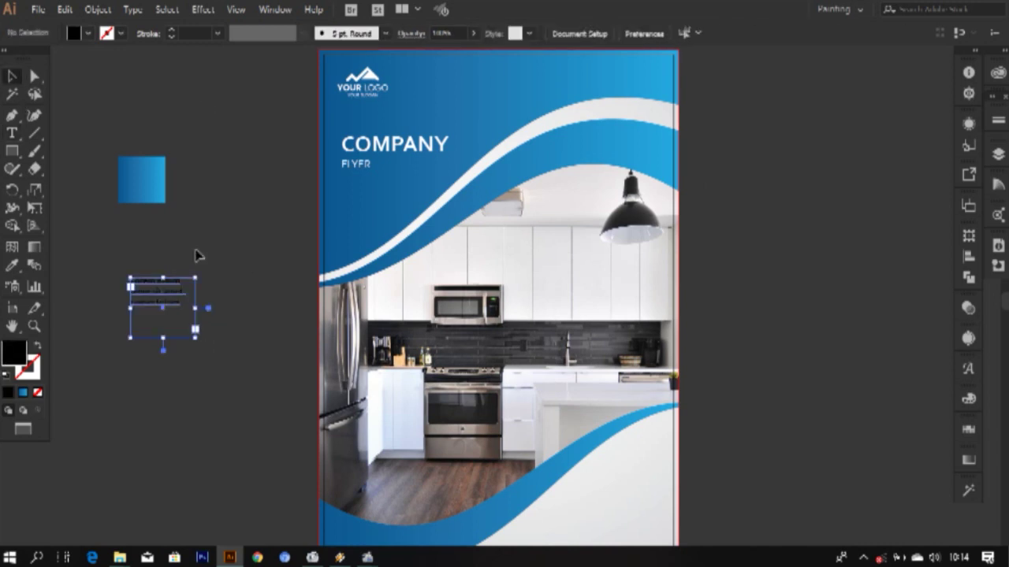
{"action": "key", "text": "Delete"}
Create a Lorem ipsum placeholder text frame in the white area at the page's lower-right corner
{"action": "left_click", "coordinate": [11, 136]}
{"action": "left_click", "coordinate": [561, 496]}
{"action": "key", "text": "ctrl+z"}
{"action": "left_click_drag", "start_coordinate": [543, 508], "coordinate": [664, 541]}
{"action": "left_click", "coordinate": [11, 76]}
{"action": "left_click", "coordinate": [784, 502]}
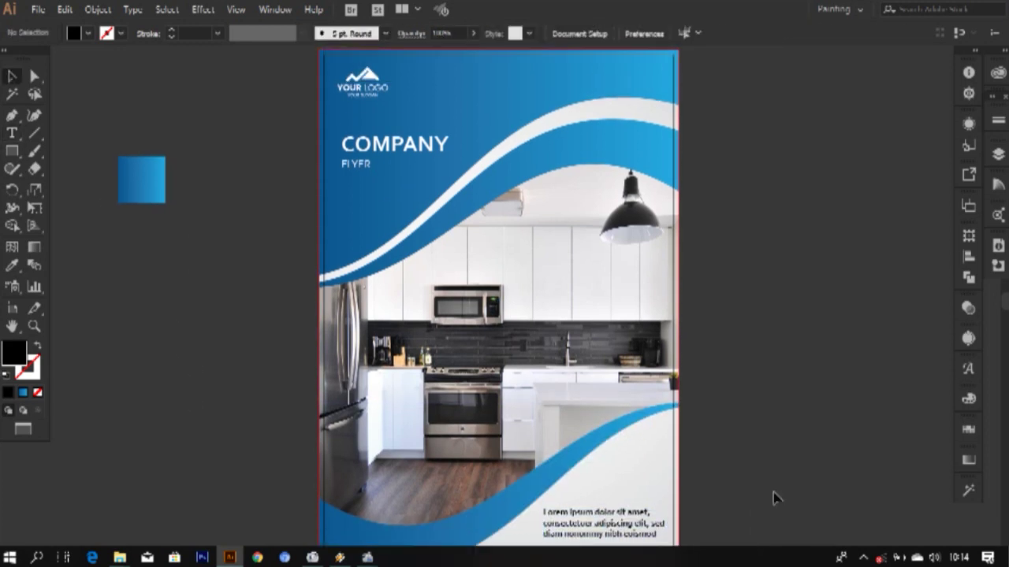
Nudge the Lorem ipsum paragraph toward the page's right margin line and right-align its text
{"action": "left_click", "coordinate": [636, 515]}
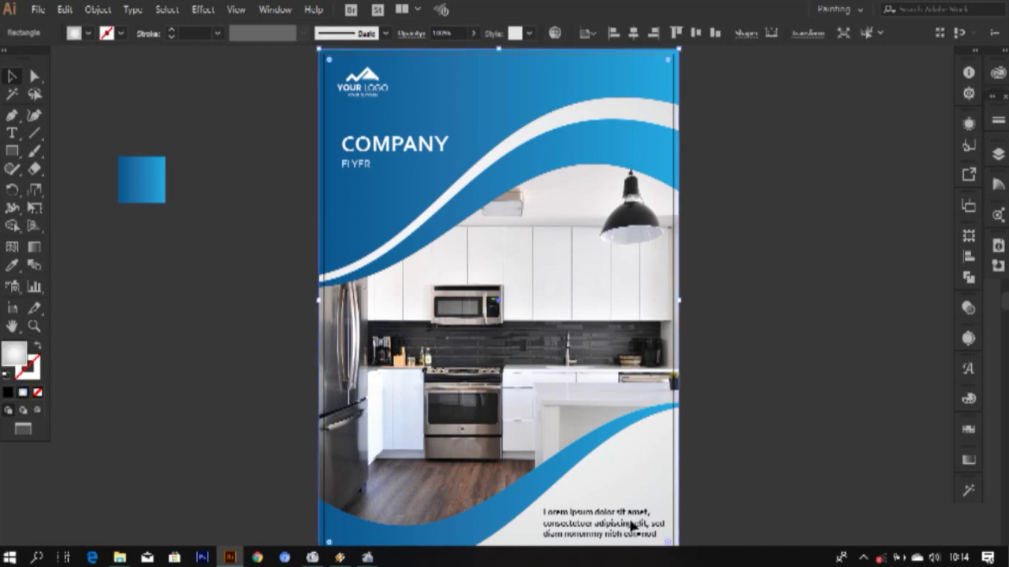
{"action": "left_click", "coordinate": [636, 524]}
{"action": "key", "text": "Down"}
{"action": "key", "text": "Down"}
{"action": "key", "text": "Down"}
{"action": "key", "text": "Down"}
{"action": "key", "text": "Down"}
{"action": "key", "text": "Down"}
{"action": "key", "text": "Down"}
{"action": "key", "text": "Down"}
{"action": "key", "text": "Down"}
{"action": "key", "text": "Down"}
{"action": "key", "text": "Down"}
{"action": "key", "text": "Down"}
{"action": "key", "text": "Right"}
{"action": "key", "text": "Right"}
{"action": "key", "text": "Right"}
{"action": "key", "text": "Right"}
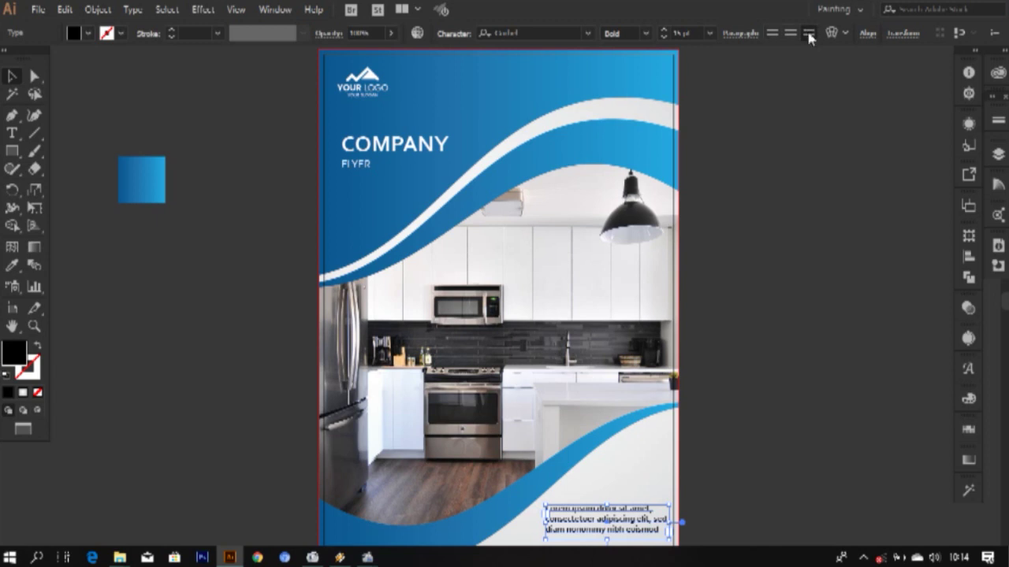
{"action": "left_click", "coordinate": [970, 402]}
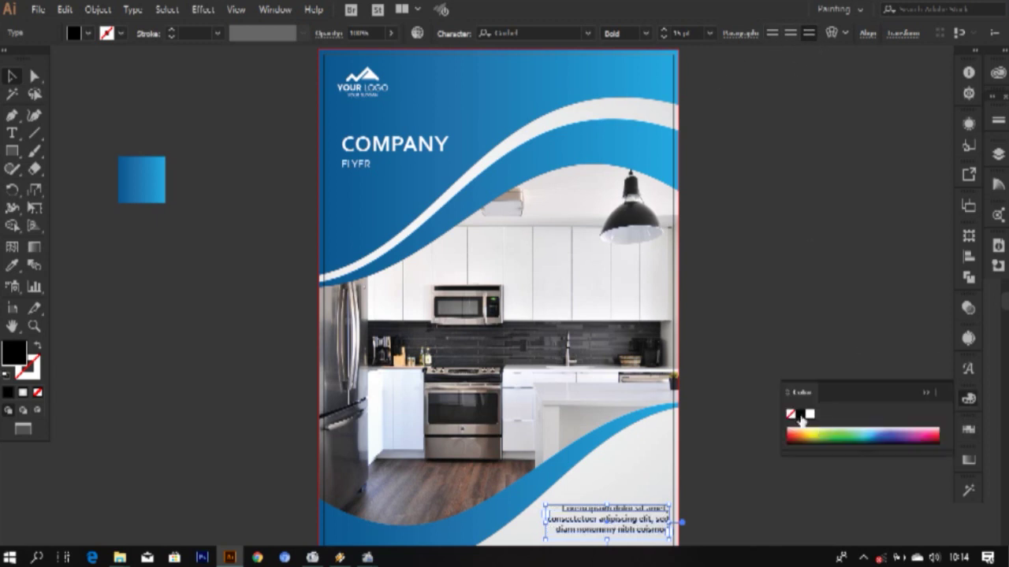
{"action": "left_click", "coordinate": [925, 394]}
{"action": "left_click", "coordinate": [741, 464]}
Change the Lorem ipsum paragraph's font to Franklin Gothic Book
{"action": "scroll", "coordinate": [740, 464], "scroll_direction": "up", "scroll_amount": 1}
{"action": "scroll", "coordinate": [733, 469], "scroll_direction": "down", "scroll_amount": 1}
{"action": "left_click", "coordinate": [652, 512]}
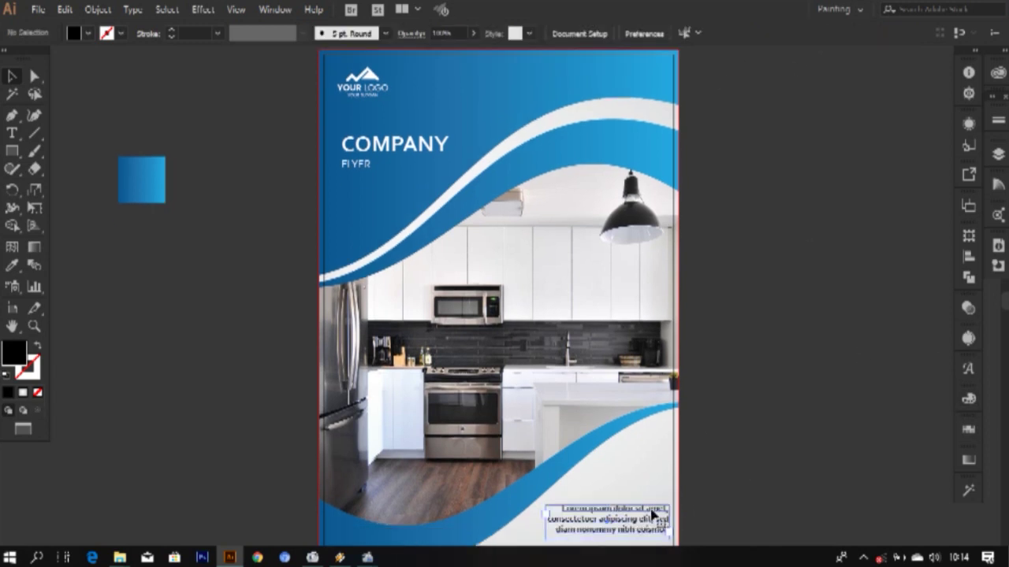
{"action": "left_click", "coordinate": [589, 34]}
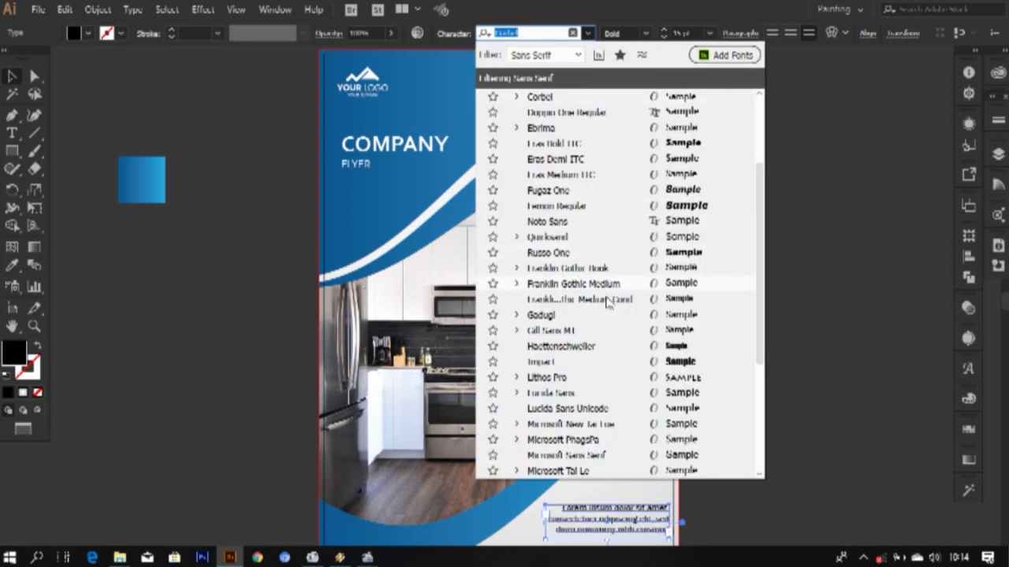
{"action": "left_click", "coordinate": [778, 398]}
{"action": "scroll", "coordinate": [781, 399], "scroll_direction": "up", "scroll_amount": 1}
{"action": "scroll", "coordinate": [781, 399], "scroll_direction": "down", "scroll_amount": 1}
{"action": "left_click", "coordinate": [653, 519]}
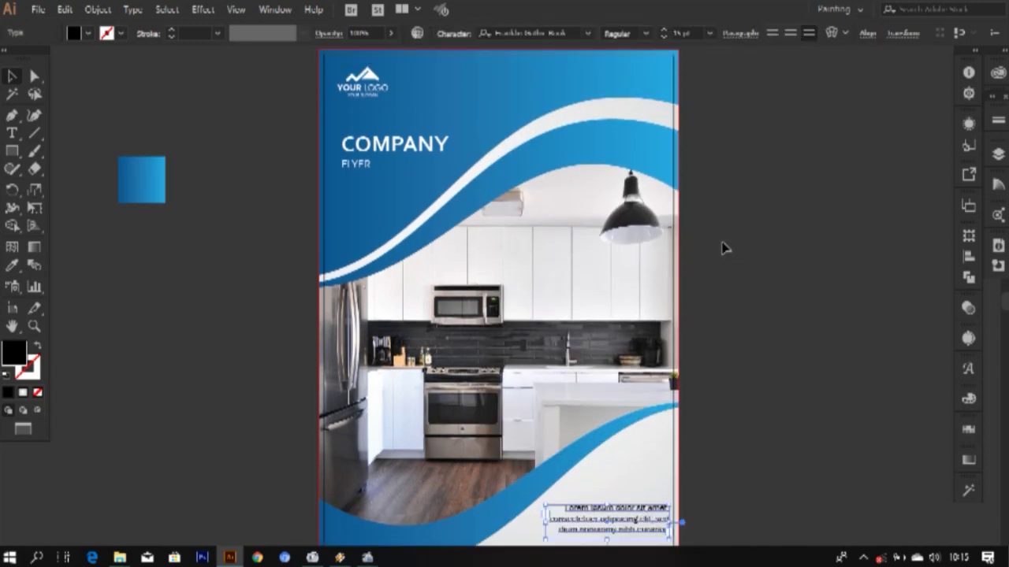
Shift the Lorem ipsum paragraph slightly left, away from the right margin line
{"action": "left_click", "coordinate": [732, 418]}
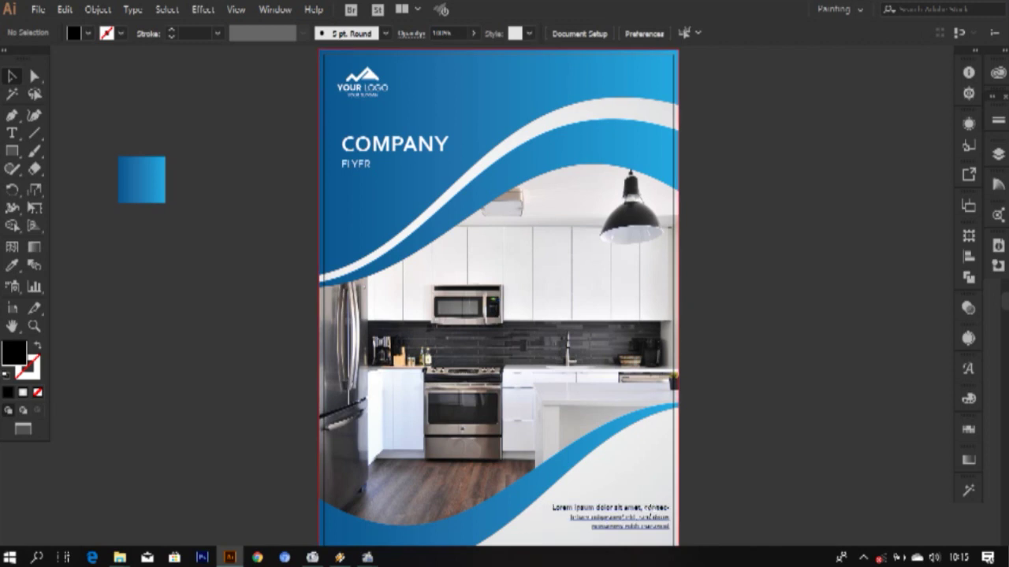
{"action": "left_click", "coordinate": [653, 514]}
{"action": "key", "text": "shift+Left"}
{"action": "left_click", "coordinate": [794, 418]}
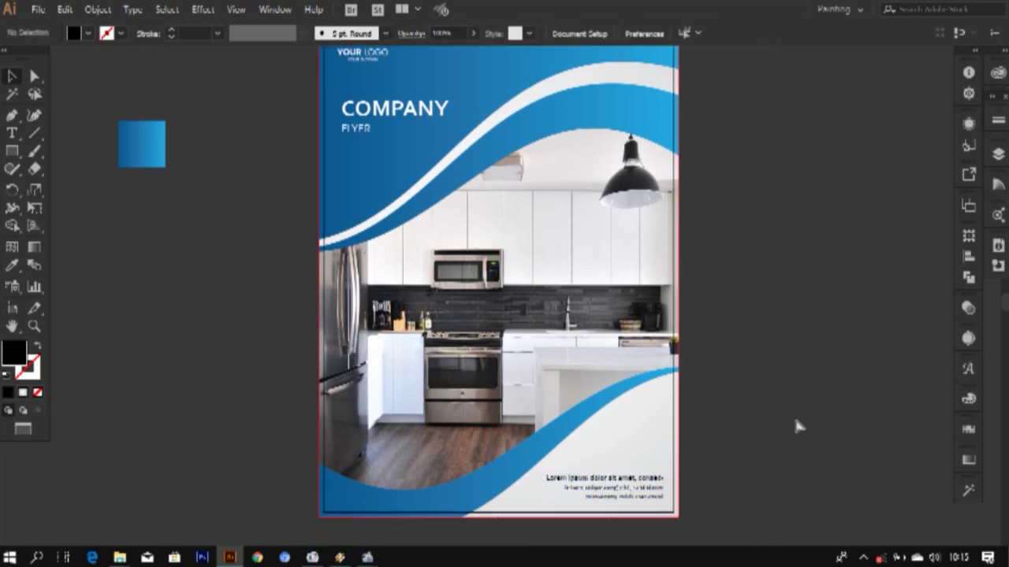
Duplicate the masked kitchen photo horizontally to the left of the original
{"action": "left_click", "coordinate": [383, 407]}
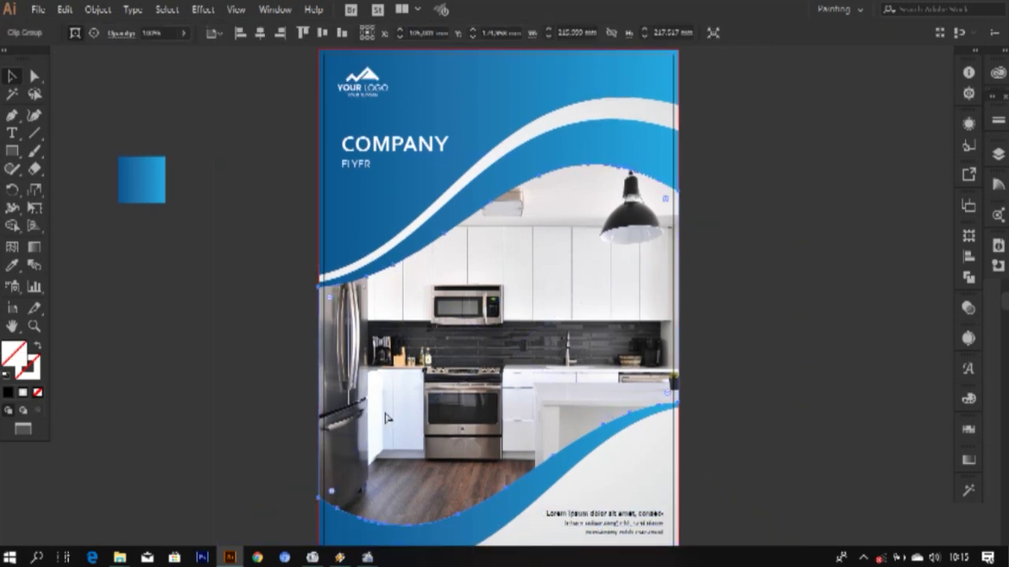
{"action": "left_click", "coordinate": [704, 342]}
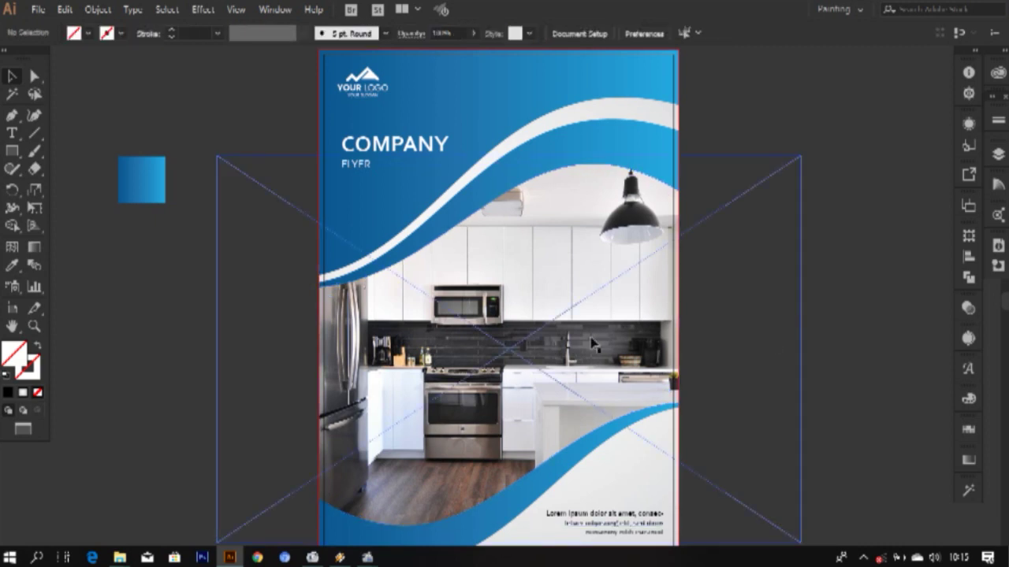
{"action": "left_click_drag", "start_coordinate": [593, 345], "coordinate": [412, 344]}
Release the clipping mask of the duplicated kitchen photo and delete the released image, keeping its wave-shaped path
{"action": "right_click", "coordinate": [384, 134]}
{"action": "left_click", "coordinate": [425, 252]}
{"action": "left_click", "coordinate": [603, 266]}
{"action": "key", "text": "Delete"}
Fill the remaining wave-shaped path with the blue gradient sampled from the square beside the page
{"action": "left_click_drag", "start_coordinate": [222, 113], "coordinate": [266, 439]}
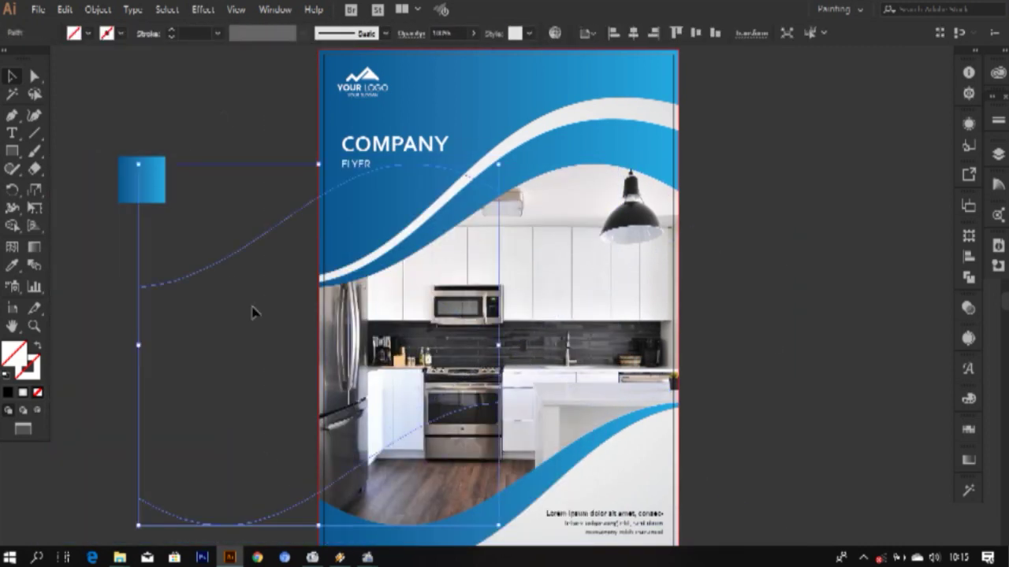
{"action": "left_click", "coordinate": [13, 271]}
{"action": "left_click", "coordinate": [133, 178]}
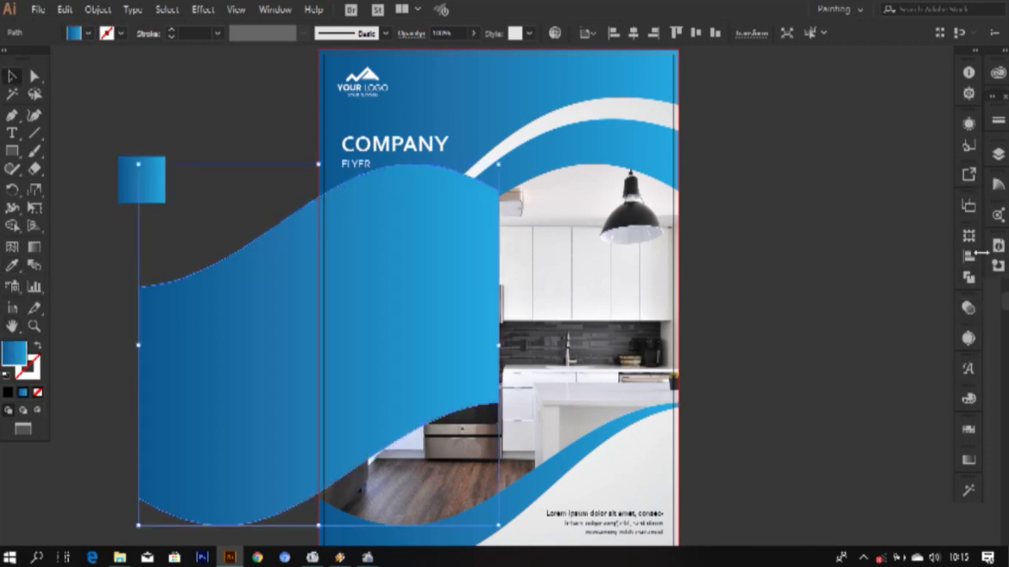
Set the opacity of the wave shape's right gradient stop to 0%
{"action": "left_click", "coordinate": [967, 461]}
{"action": "double_click", "coordinate": [925, 504]}
{"action": "left_click", "coordinate": [818, 336]}
{"action": "left_click", "coordinate": [837, 353]}
{"action": "left_click", "coordinate": [933, 389]}
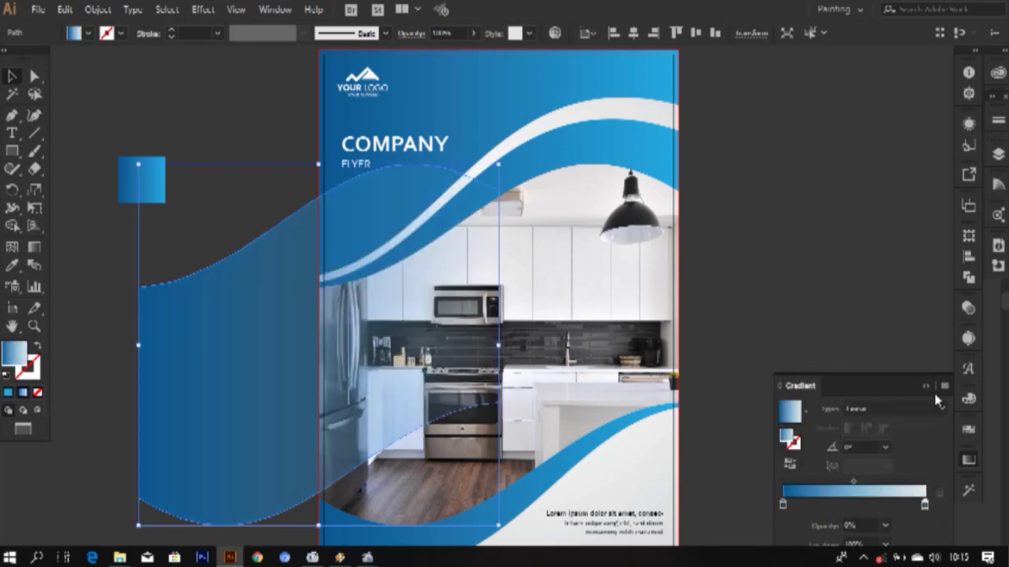
{"action": "left_click", "coordinate": [923, 384]}
Redirect the wave shape's gradient vertically so it fades from blue at the top to transparent around mid-height
{"action": "left_click", "coordinate": [33, 247]}
{"action": "left_click_drag", "start_coordinate": [284, 174], "coordinate": [281, 462]}
{"action": "left_click_drag", "start_coordinate": [252, 163], "coordinate": [225, 395]}
{"action": "left_click_drag", "start_coordinate": [266, 140], "coordinate": [266, 398]}
{"action": "mouse_move", "coordinate": [279, 514]}
{"action": "left_mouse_down"}
{"action": "mouse_move", "coordinate": [281, 163]}
{"action": "mouse_move", "coordinate": [279, 523]}
{"action": "left_mouse_up"}
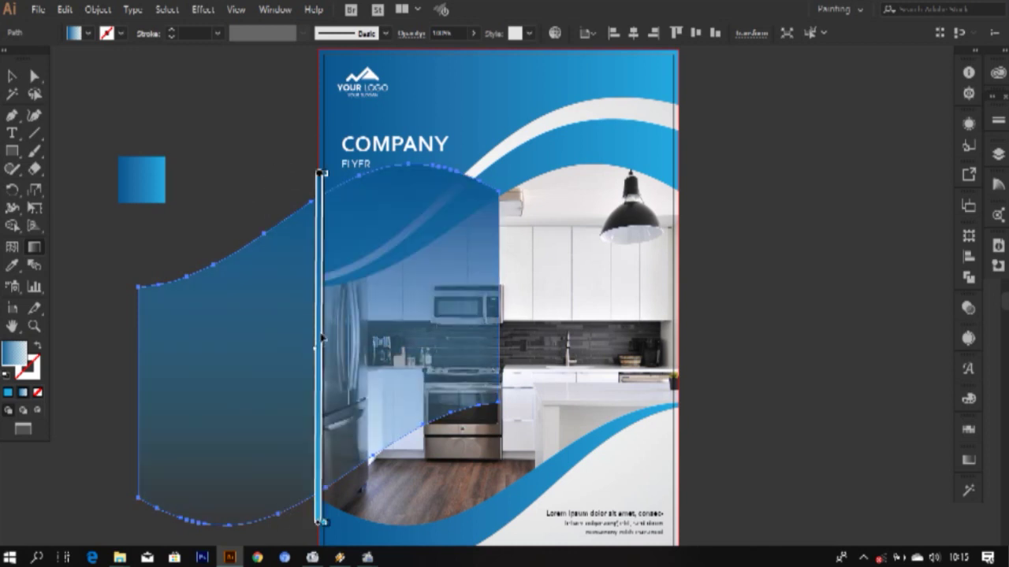
{"action": "left_click_drag", "start_coordinate": [319, 47], "coordinate": [319, 374]}
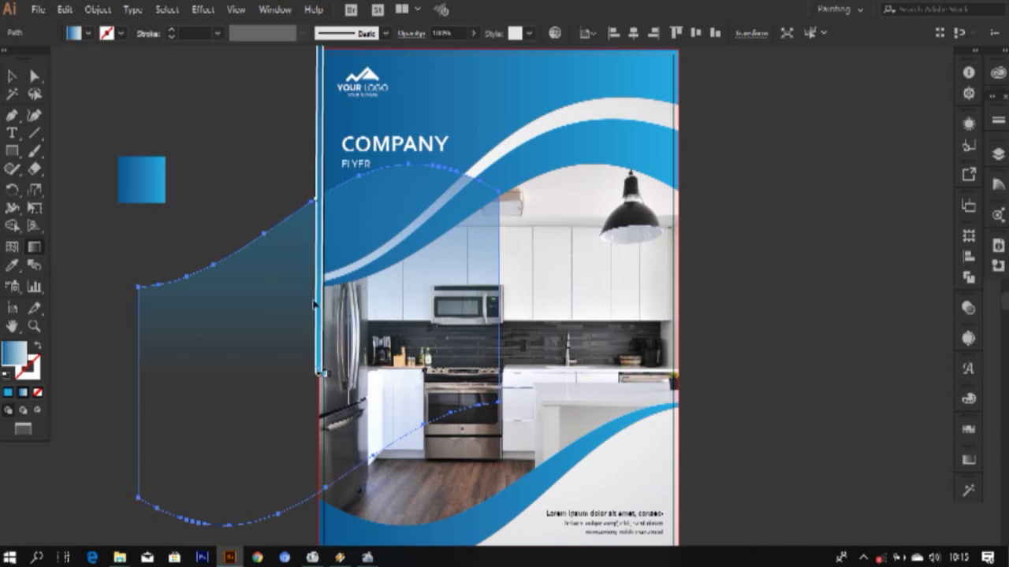
Move the gradient wave shape sideways onto the kitchen photo so that it lines up with the photo's wavy outline and page edges
{"action": "key", "text": "v"}
{"action": "left_click_drag", "start_coordinate": [275, 279], "coordinate": [322, 279]}
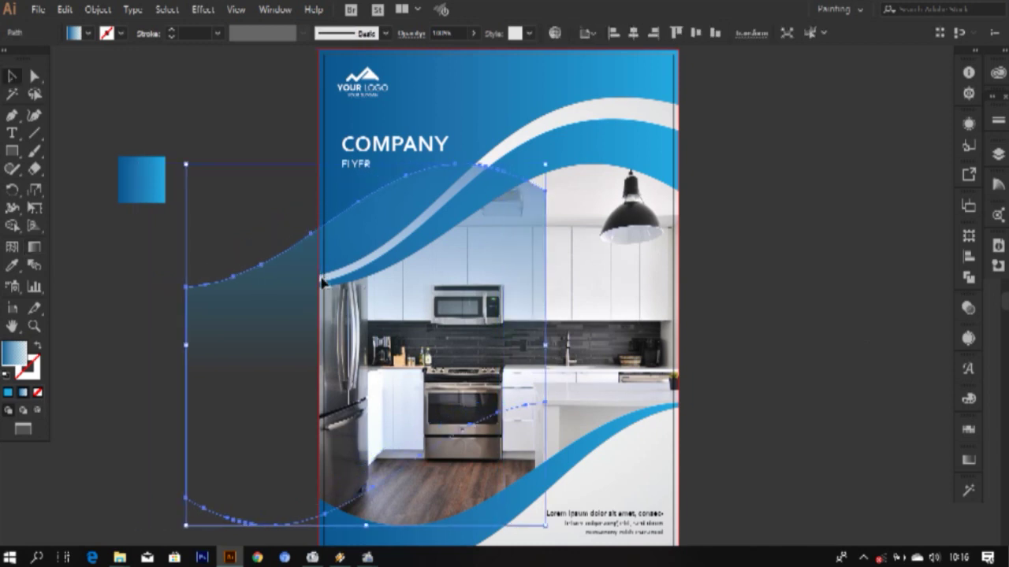
{"action": "key", "text": "shift+Right"}
{"action": "key", "text": "shift+Right"}
{"action": "key", "text": "shift+Right"}
{"action": "key", "text": "shift+Right"}
{"action": "key", "text": "shift+Right"}
{"action": "key", "text": "shift+Right"}
{"action": "key", "text": "shift+Right"}
{"action": "key", "text": "shift+Right"}
{"action": "key", "text": "shift+Right"}
{"action": "key", "text": "shift+Right"}
{"action": "key", "text": "shift+Right"}
{"action": "key", "text": "shift+Right"}
{"action": "key", "text": "shift+Right"}
{"action": "key", "text": "shift+Right"}
{"action": "key", "text": "shift+Right"}
{"action": "key", "text": "shift+Right"}
{"action": "key", "text": "shift+Right"}
{"action": "key", "text": "shift+Right"}
{"action": "key", "text": "shift+Right"}
{"action": "key", "text": "shift+Right"}
{"action": "key", "text": "shift+Left"}
{"action": "key", "text": "shift+Left"}
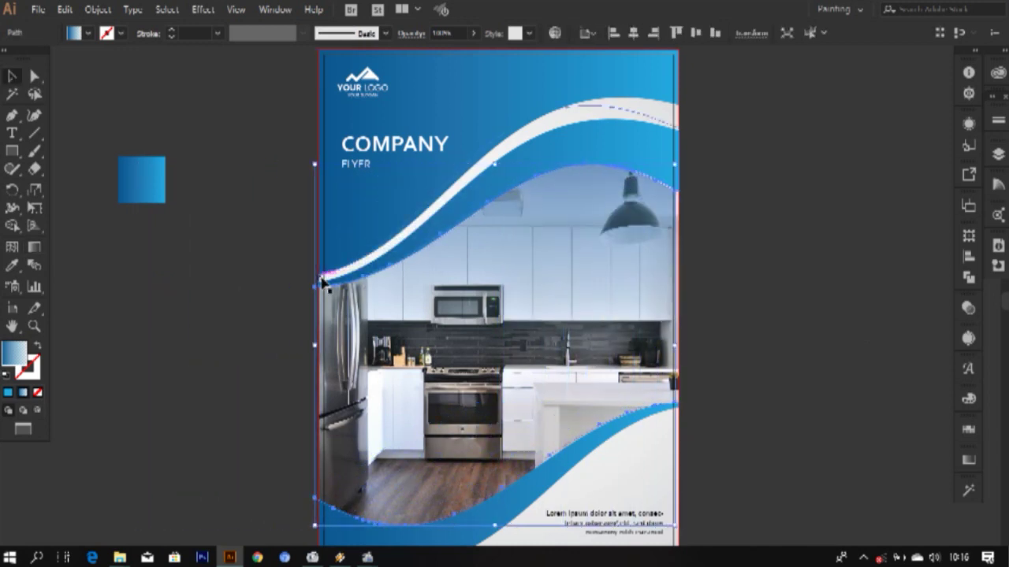
{"action": "left_click", "coordinate": [741, 268]}
{"action": "left_click_drag", "start_coordinate": [593, 278], "coordinate": [598, 279]}
{"action": "left_click", "coordinate": [766, 256]}
Darken the overlay's top gradient stop to a deeper navy blue by raising its black value
{"action": "left_click", "coordinate": [664, 284]}
{"action": "left_click", "coordinate": [34, 247]}
{"action": "scroll", "coordinate": [482, 185], "scroll_direction": "up", "scroll_amount": 2}
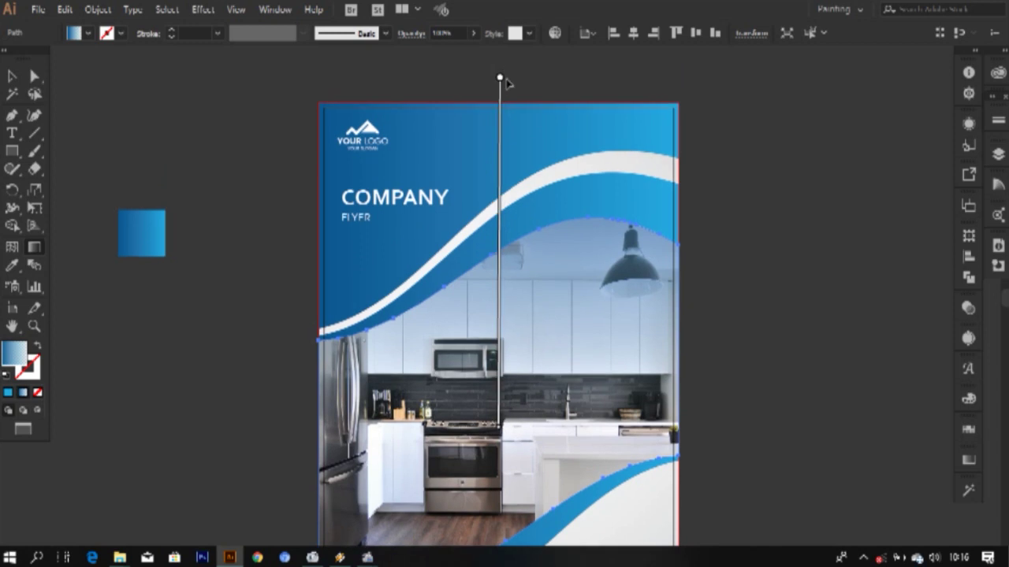
{"action": "double_click", "coordinate": [501, 79]}
{"action": "left_click_drag", "start_coordinate": [423, 183], "coordinate": [429, 182]}
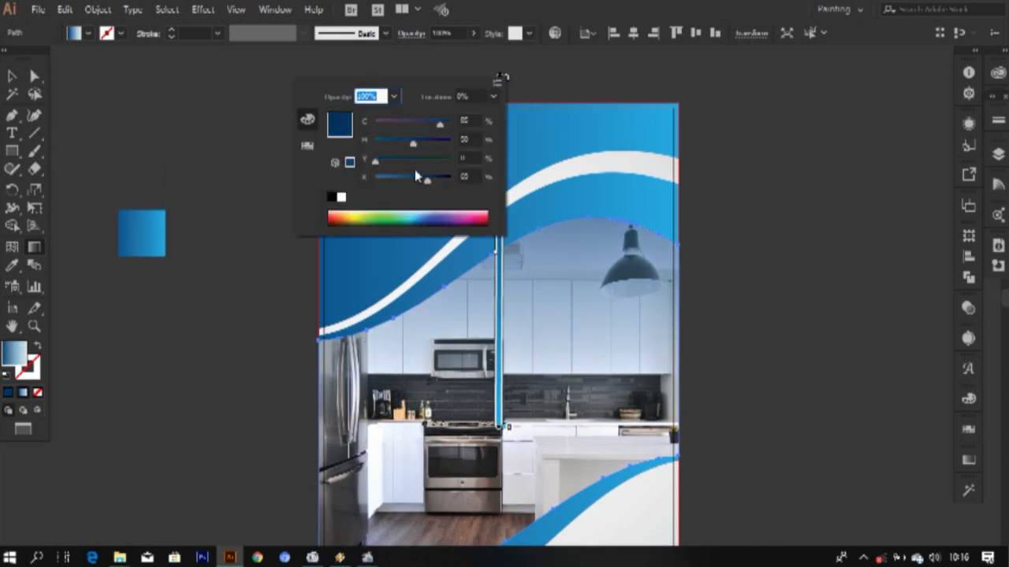
{"action": "left_click", "coordinate": [11, 77]}
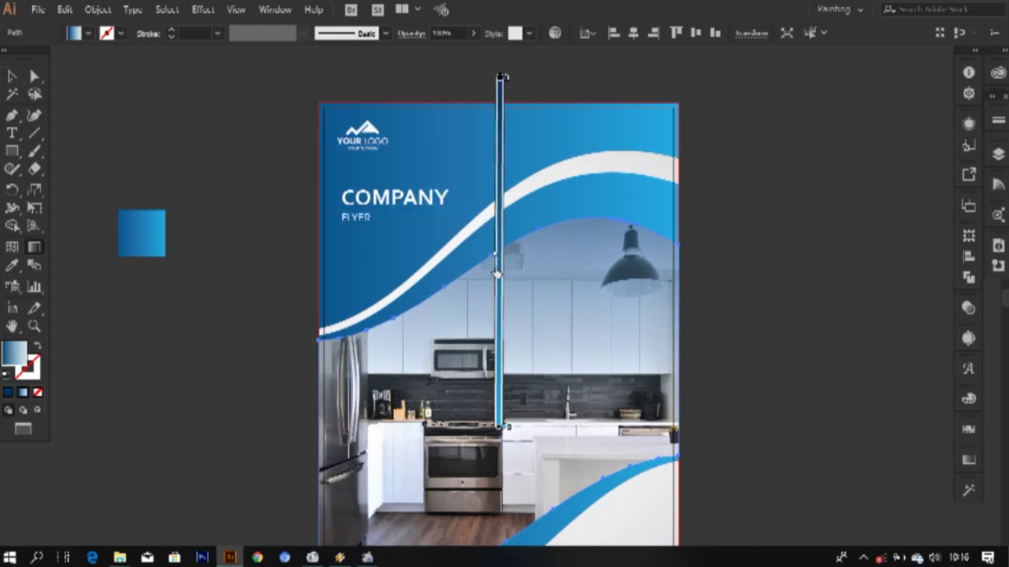
Try several directions and lengths for the overlay's gradient, running it from the title area down to the kitchen floor
{"action": "left_click_drag", "start_coordinate": [495, 254], "coordinate": [495, 230]}
{"action": "left_click_drag", "start_coordinate": [507, 337], "coordinate": [509, 304]}
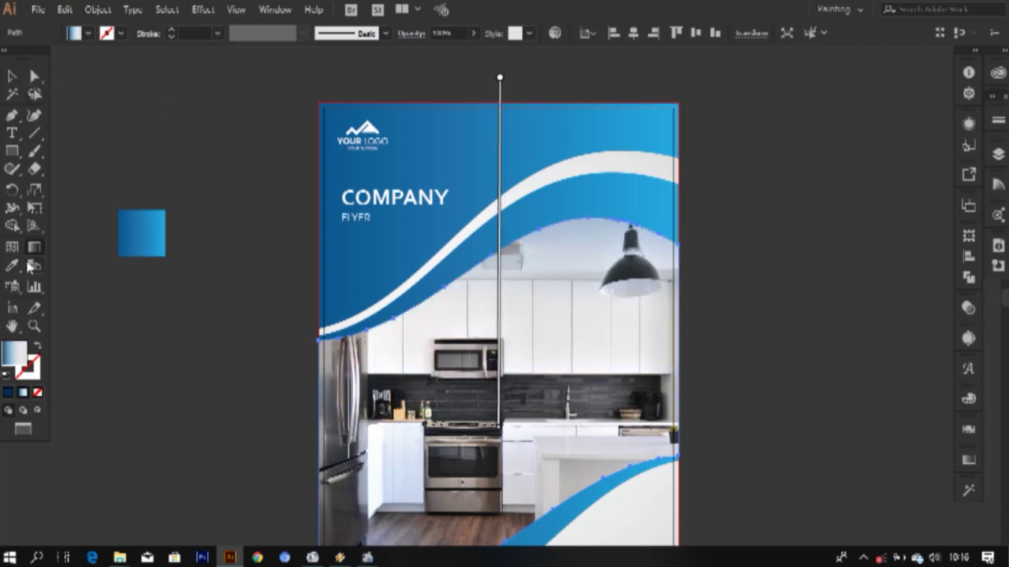
{"action": "left_click_drag", "start_coordinate": [459, 205], "coordinate": [476, 383]}
{"action": "left_click_drag", "start_coordinate": [409, 254], "coordinate": [430, 496]}
{"action": "scroll", "coordinate": [444, 268], "scroll_direction": "up", "scroll_amount": 1}
{"action": "scroll", "coordinate": [443, 268], "scroll_direction": "down", "scroll_amount": 2}
{"action": "left_click_drag", "start_coordinate": [416, 170], "coordinate": [384, 487]}
{"action": "left_click_drag", "start_coordinate": [413, 204], "coordinate": [454, 506]}
{"action": "scroll", "coordinate": [465, 378], "scroll_direction": "down", "scroll_amount": 1}
{"action": "scroll", "coordinate": [476, 237], "scroll_direction": "up", "scroll_amount": 1}
{"action": "left_click_drag", "start_coordinate": [478, 160], "coordinate": [567, 494]}
{"action": "left_click_drag", "start_coordinate": [486, 142], "coordinate": [503, 468]}
{"action": "scroll", "coordinate": [506, 365], "scroll_direction": "down", "scroll_amount": 1}
{"action": "left_click_drag", "start_coordinate": [349, 171], "coordinate": [394, 505]}
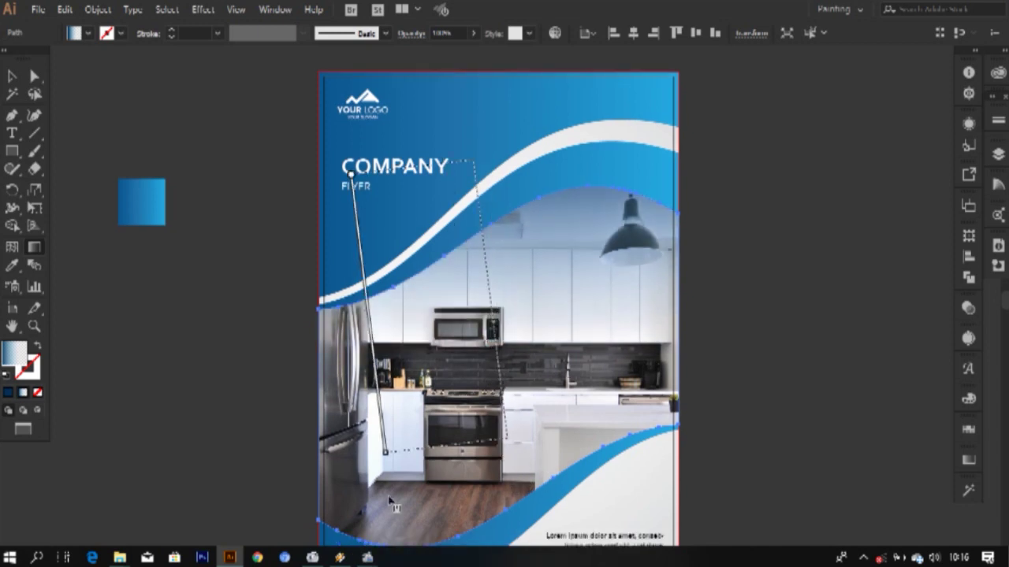
{"action": "left_click_drag", "start_coordinate": [474, 161], "coordinate": [513, 482]}
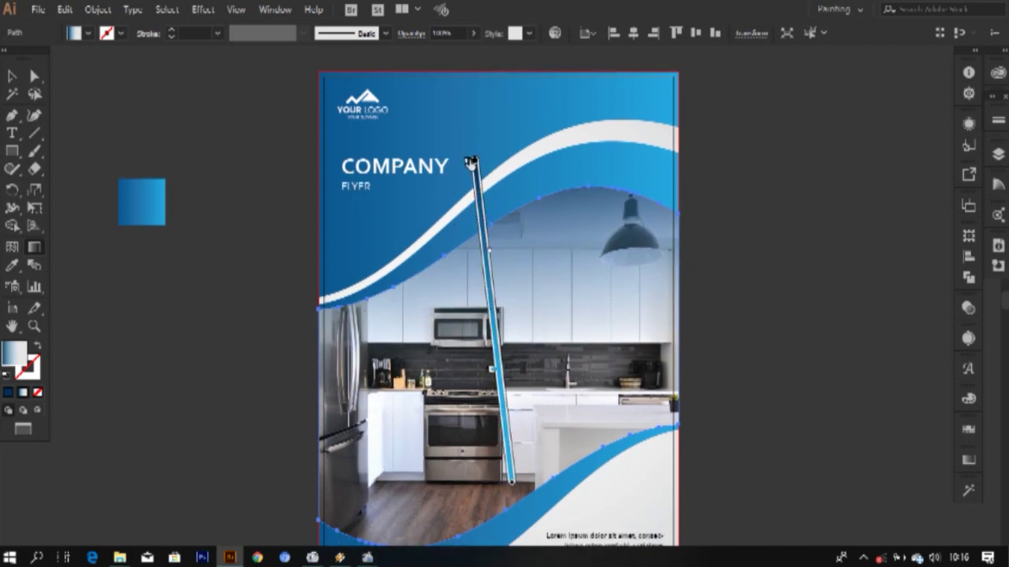
Lighten the overlay's top gradient stop from navy to a medium blue
{"action": "double_click", "coordinate": [472, 160]}
{"action": "left_click", "coordinate": [356, 263]}
{"action": "left_click", "coordinate": [231, 232]}
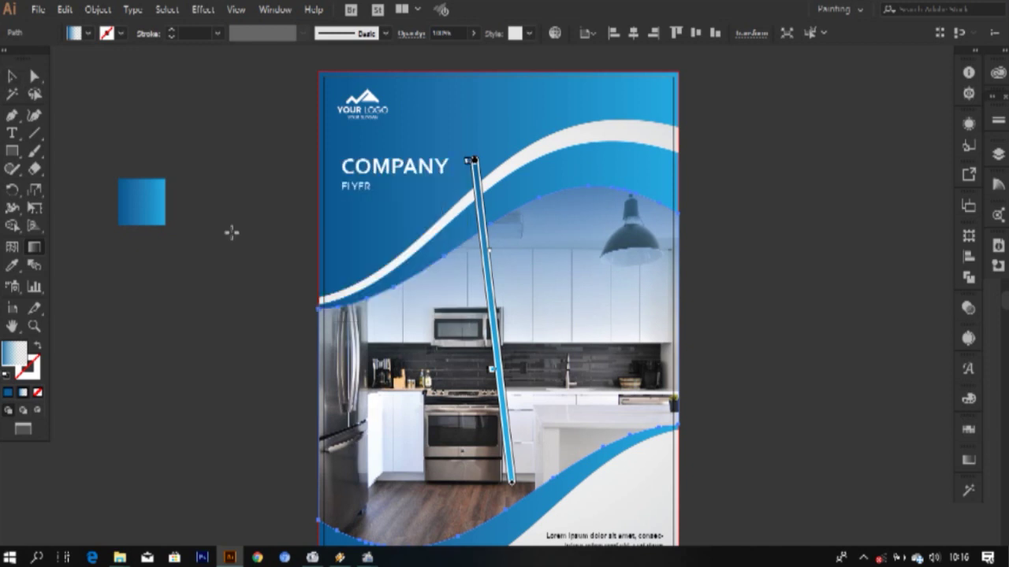
Try reversing the overlay's gradient so the blue rises from the bottom of the kitchen photo and fades upward
{"action": "left_click_drag", "start_coordinate": [490, 249], "coordinate": [502, 403]}
{"action": "left_click_drag", "start_coordinate": [463, 467], "coordinate": [449, 164]}
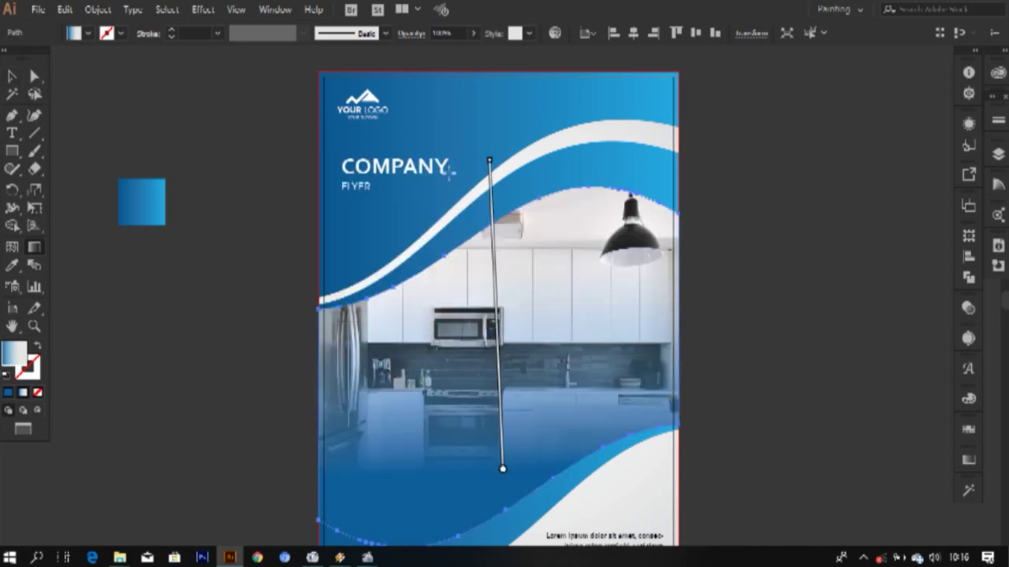
{"action": "scroll", "coordinate": [502, 381], "scroll_direction": "down", "scroll_amount": 2}
{"action": "left_click_drag", "start_coordinate": [449, 262], "coordinate": [445, 535]}
{"action": "scroll", "coordinate": [473, 425], "scroll_direction": "down", "scroll_amount": 2}
{"action": "mouse_move", "coordinate": [454, 291]}
{"action": "left_mouse_down"}
{"action": "mouse_move", "coordinate": [432, 499]}
{"action": "mouse_move", "coordinate": [439, 173]}
{"action": "left_mouse_up"}
{"action": "left_click_drag", "start_coordinate": [484, 345], "coordinate": [483, 307]}
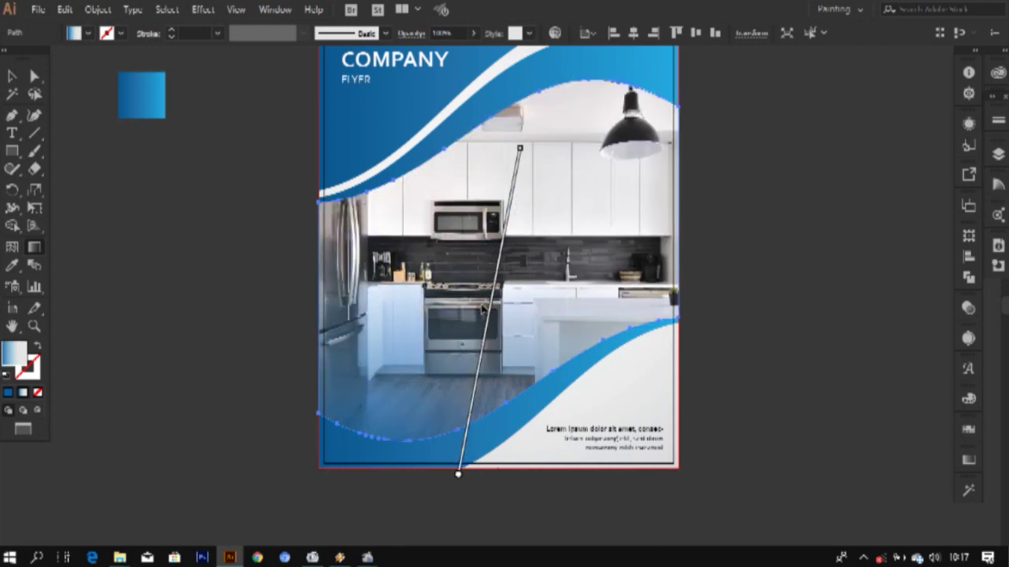
Redraw the overlay's gradient so the blue starts at the photo's upper edge and fades downward
{"action": "left_click_drag", "start_coordinate": [500, 97], "coordinate": [499, 359]}
{"action": "left_click_drag", "start_coordinate": [455, 114], "coordinate": [495, 234]}
{"action": "left_click_drag", "start_coordinate": [360, 112], "coordinate": [435, 472]}
{"action": "left_click_drag", "start_coordinate": [411, 142], "coordinate": [439, 419]}
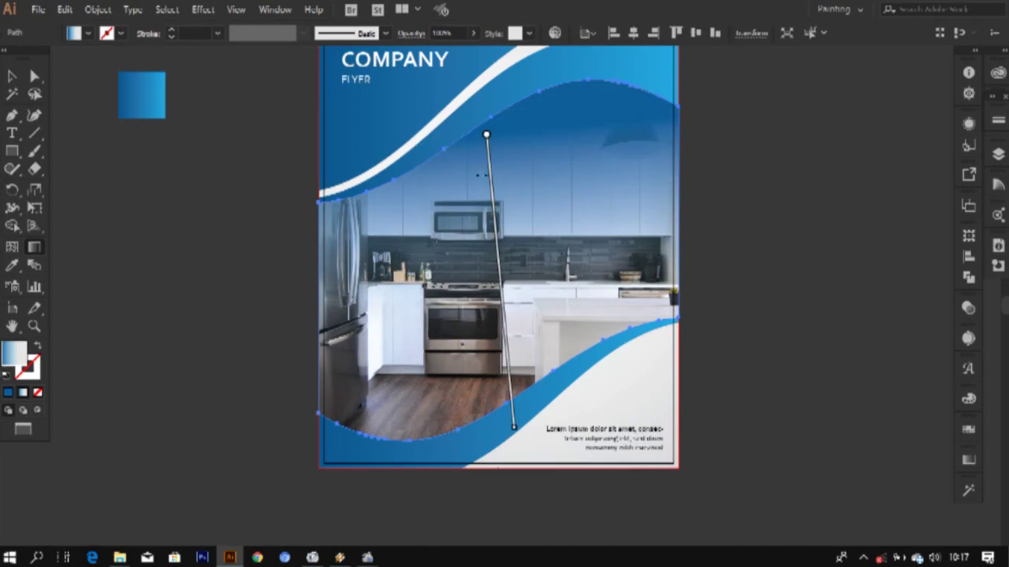
Darken the overlay's top gradient stop to black
{"action": "double_click", "coordinate": [483, 137]}
{"action": "left_click_drag", "start_coordinate": [423, 240], "coordinate": [436, 239]}
{"action": "left_click", "coordinate": [14, 74]}
Redraw the overlay's gradient slightly slanted, from the waves above the photo down to the stove, fading dark to transparent
{"action": "mouse_move", "coordinate": [423, 98]}
{"action": "left_mouse_down"}
{"action": "mouse_move", "coordinate": [435, 364]}
{"action": "mouse_move", "coordinate": [446, 331]}
{"action": "left_mouse_up"}
{"action": "scroll", "coordinate": [513, 247], "scroll_direction": "up", "scroll_amount": 1}
{"action": "left_click_drag", "start_coordinate": [423, 162], "coordinate": [474, 477]}
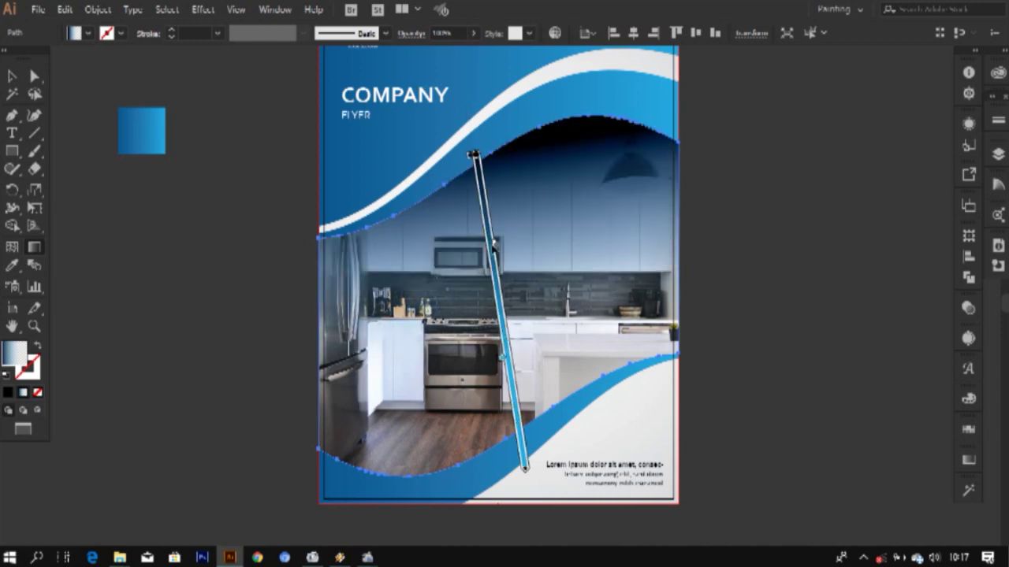
{"action": "mouse_move", "coordinate": [489, 208]}
{"action": "left_mouse_down"}
{"action": "mouse_move", "coordinate": [497, 262]}
{"action": "mouse_move", "coordinate": [484, 195]}
{"action": "left_mouse_up"}
{"action": "left_click_drag", "start_coordinate": [481, 119], "coordinate": [516, 483]}
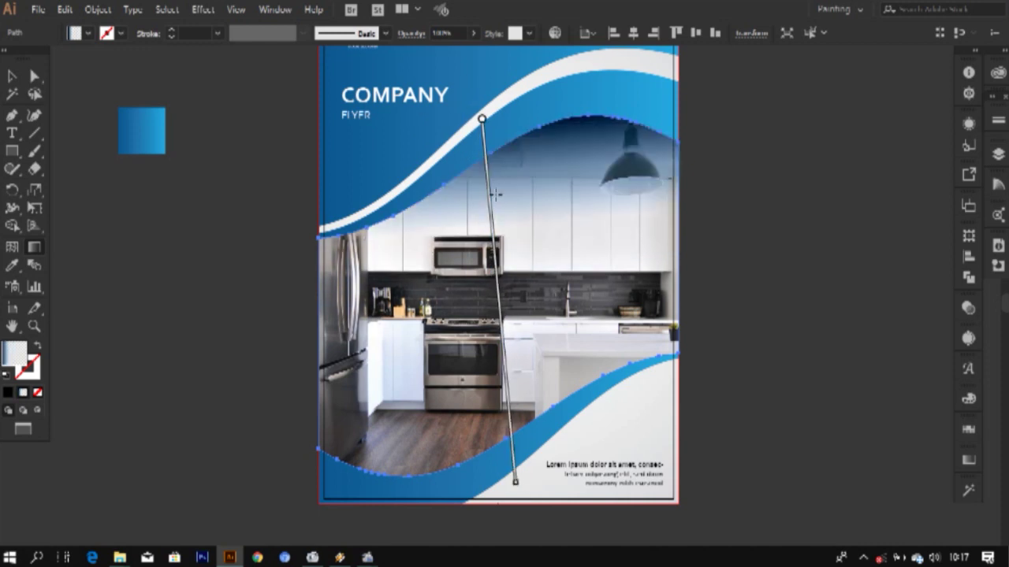
{"action": "left_click_drag", "start_coordinate": [485, 230], "coordinate": [496, 366]}
{"action": "left_click_drag", "start_coordinate": [461, 77], "coordinate": [493, 265]}
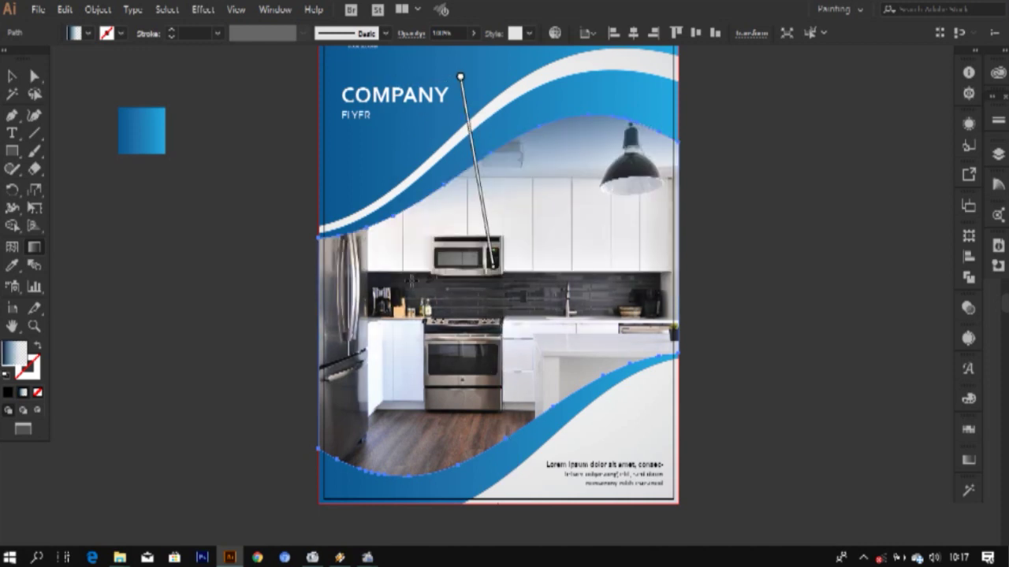
{"action": "left_click_drag", "start_coordinate": [457, 341], "coordinate": [449, 352]}
Lower the gradient overlay's opacity to soften the dark tint on the kitchen photo, and deselect it
{"action": "left_click", "coordinate": [473, 34]}
{"action": "mouse_move", "coordinate": [470, 52]}
{"action": "left_mouse_down"}
{"action": "mouse_move", "coordinate": [435, 53]}
{"action": "mouse_move", "coordinate": [455, 57]}
{"action": "left_mouse_up"}
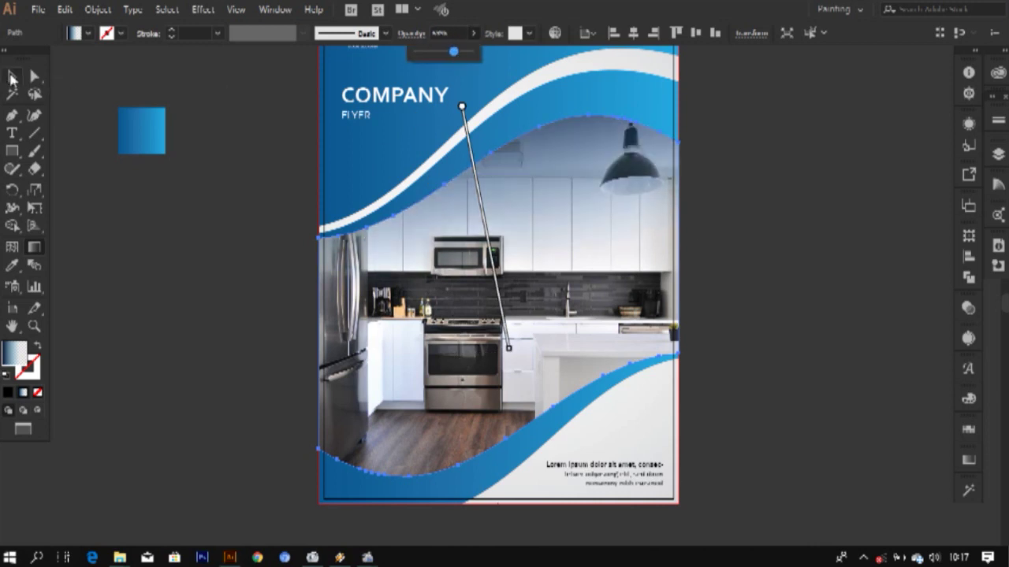
{"action": "left_click", "coordinate": [11, 79]}
{"action": "left_click", "coordinate": [799, 336]}
Move the FLYER text slightly up so it sits closer beneath the COMPANY title
{"action": "scroll", "coordinate": [799, 337], "scroll_direction": "up", "scroll_amount": 3}
{"action": "scroll", "coordinate": [799, 336], "scroll_direction": "up", "scroll_amount": 1}
{"action": "scroll", "coordinate": [799, 337], "scroll_direction": "down", "scroll_amount": 2}
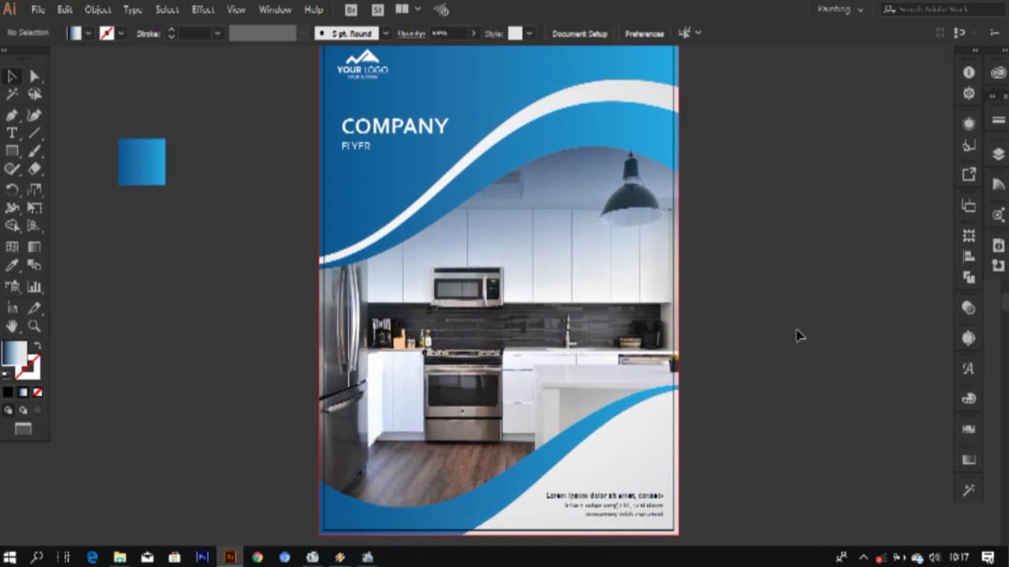
{"action": "scroll", "coordinate": [796, 334], "scroll_direction": "up", "scroll_amount": 1}
{"action": "scroll", "coordinate": [796, 334], "scroll_direction": "up", "scroll_amount": 1}
{"action": "scroll", "coordinate": [796, 334], "scroll_direction": "down", "scroll_amount": 1}
{"action": "scroll", "coordinate": [797, 334], "scroll_direction": "up", "scroll_amount": 1}
{"action": "left_click", "coordinate": [365, 184]}
{"action": "left_click_drag", "start_coordinate": [364, 184], "coordinate": [366, 189]}
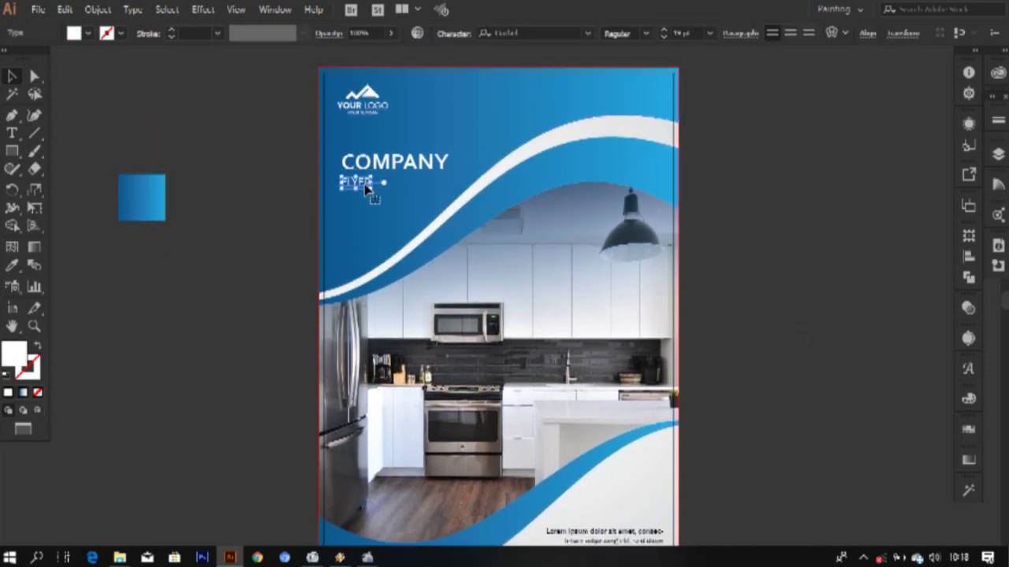
{"action": "scroll", "coordinate": [829, 455], "scroll_direction": "down", "scroll_amount": 2}
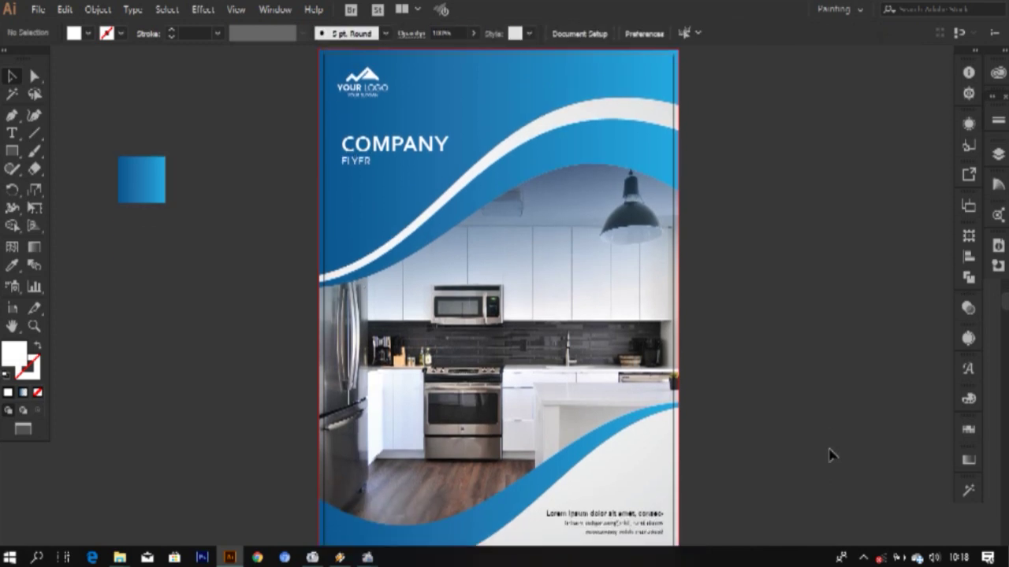
Review the whole flyer in the different screen modes, ending with a full-screen view without the interface
{"action": "key", "text": "f"}
{"action": "key", "text": "f"}
{"action": "key", "text": "f"}
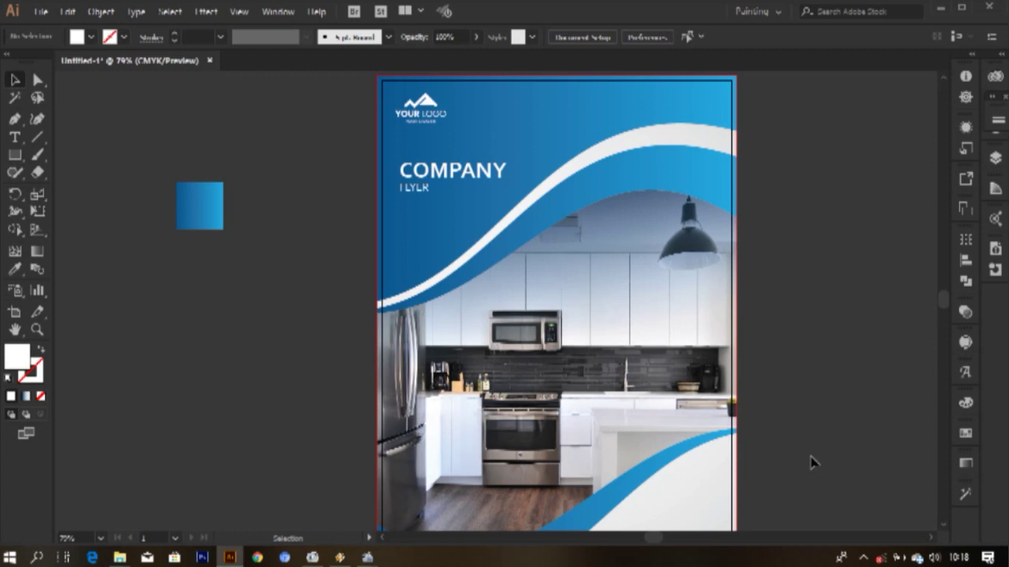
{"action": "scroll", "coordinate": [813, 464], "scroll_direction": "down", "scroll_amount": 1}
{"action": "scroll", "coordinate": [822, 472], "scroll_direction": "up", "scroll_amount": 2}
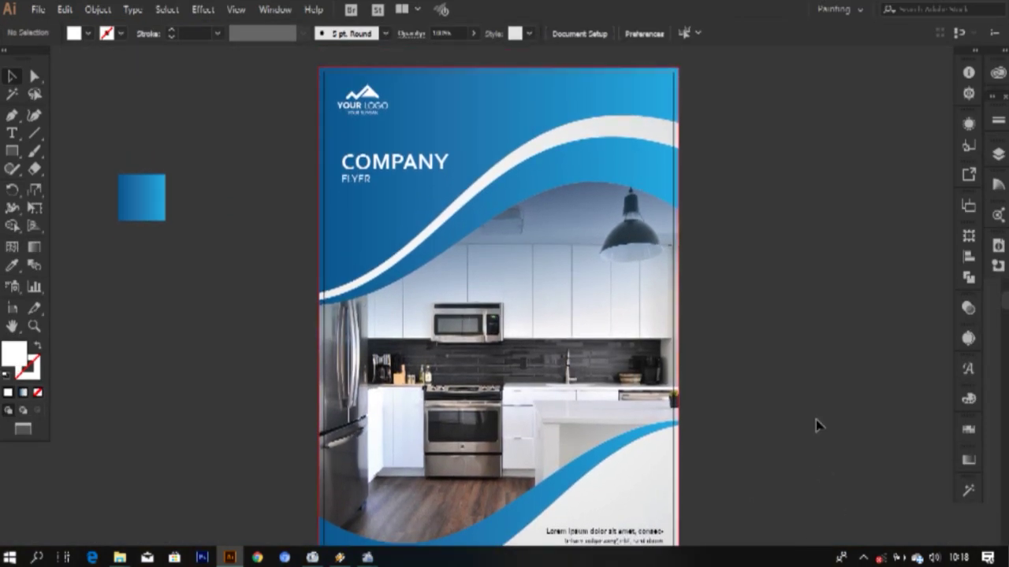
{"action": "scroll", "coordinate": [815, 423], "scroll_direction": "up", "scroll_amount": 1}
{"action": "scroll", "coordinate": [817, 425], "scroll_direction": "down", "scroll_amount": 3}
{"action": "scroll", "coordinate": [816, 426], "scroll_direction": "up", "scroll_amount": 1}
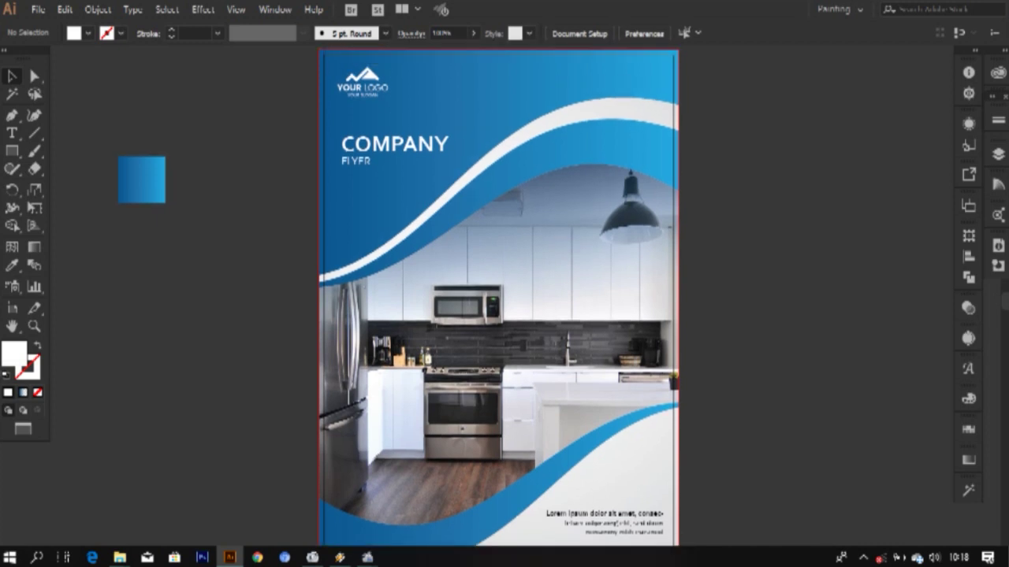
{"action": "key", "text": "f"}
{"action": "key", "text": "f"}
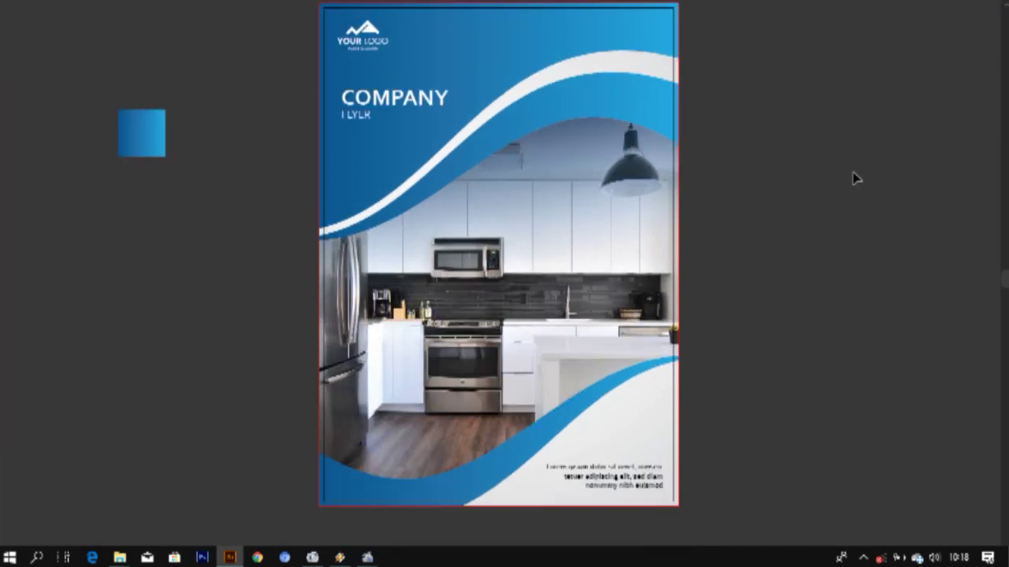